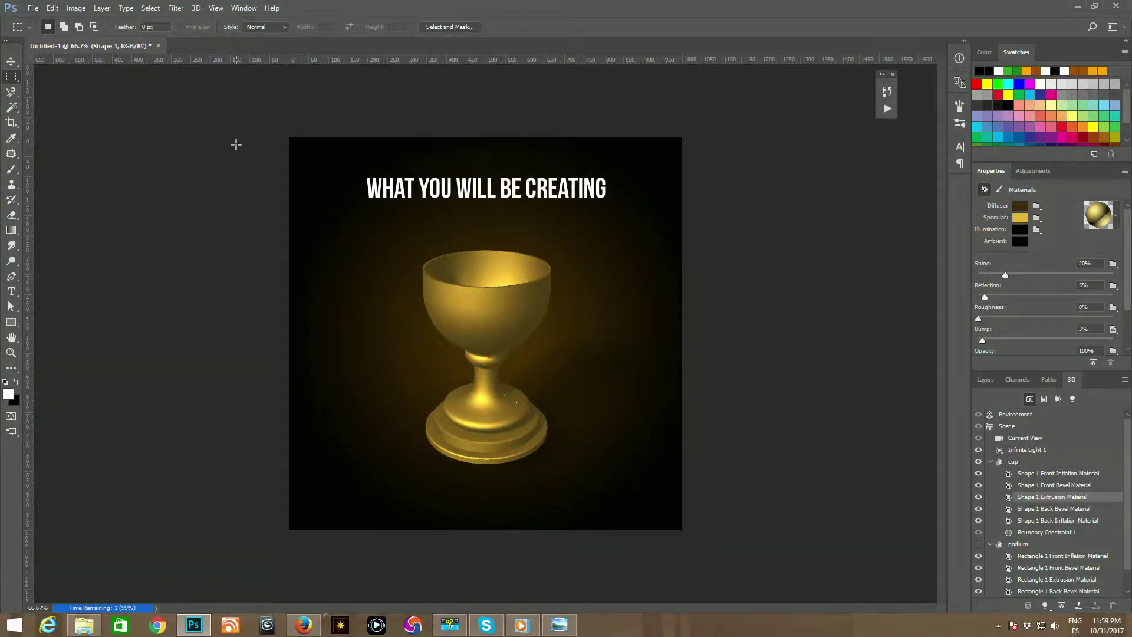
Step: Close the finished goblet document from the File menu, discarding its changes
left_click(33, 8)
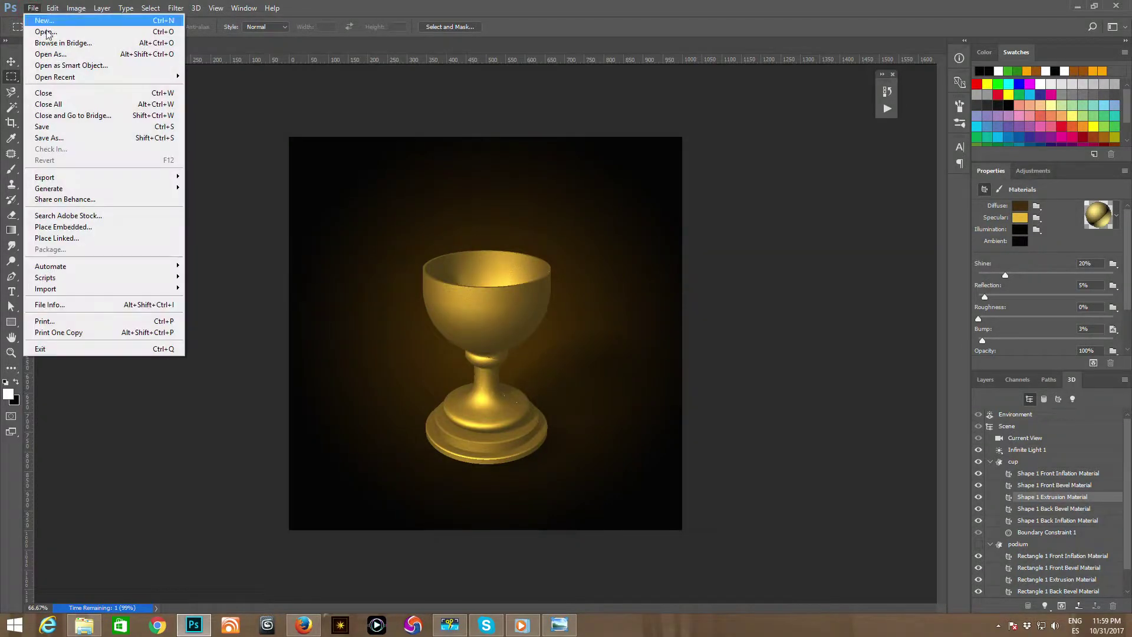
left_click(73, 94)
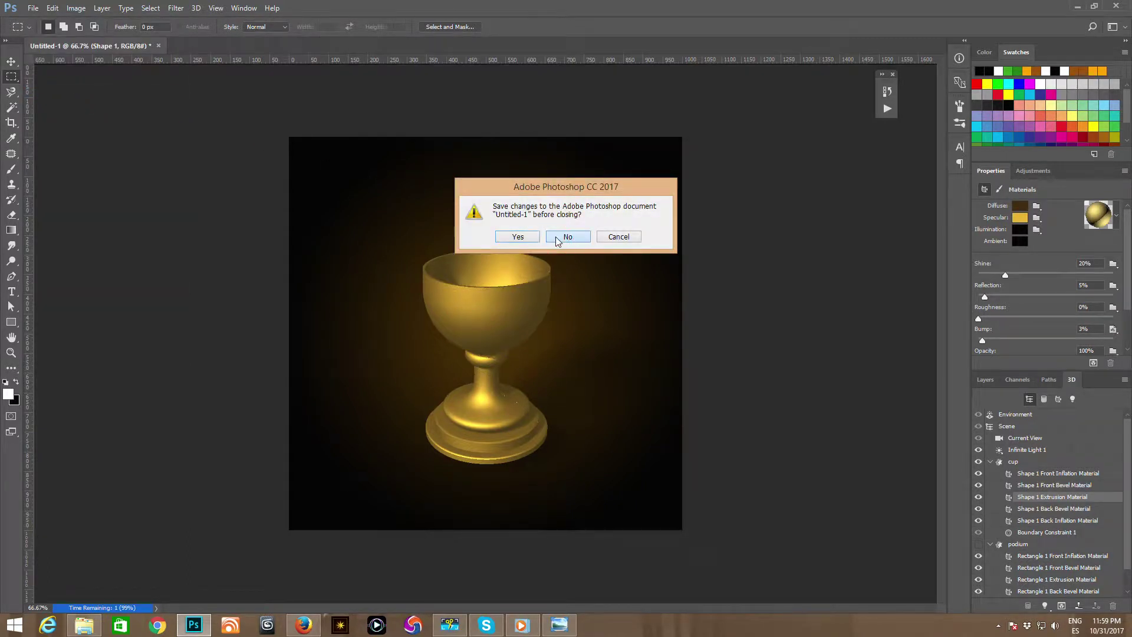
left_click(556, 239)
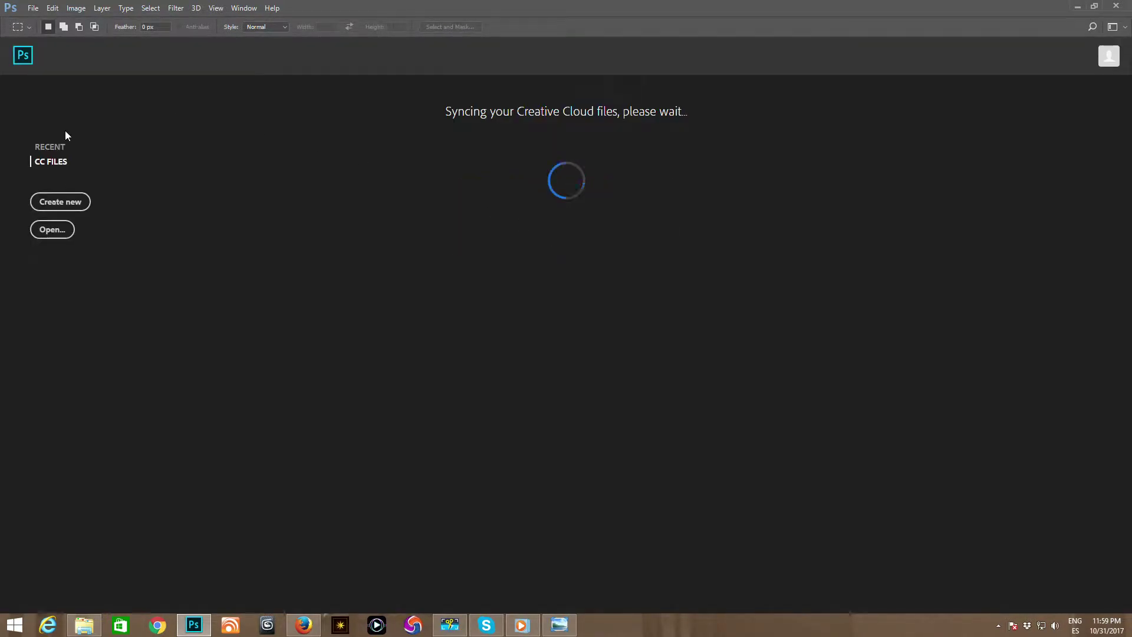
Step: Create a new 1000 × 1000 px, 72 ppi document with a black background
left_click(58, 205)
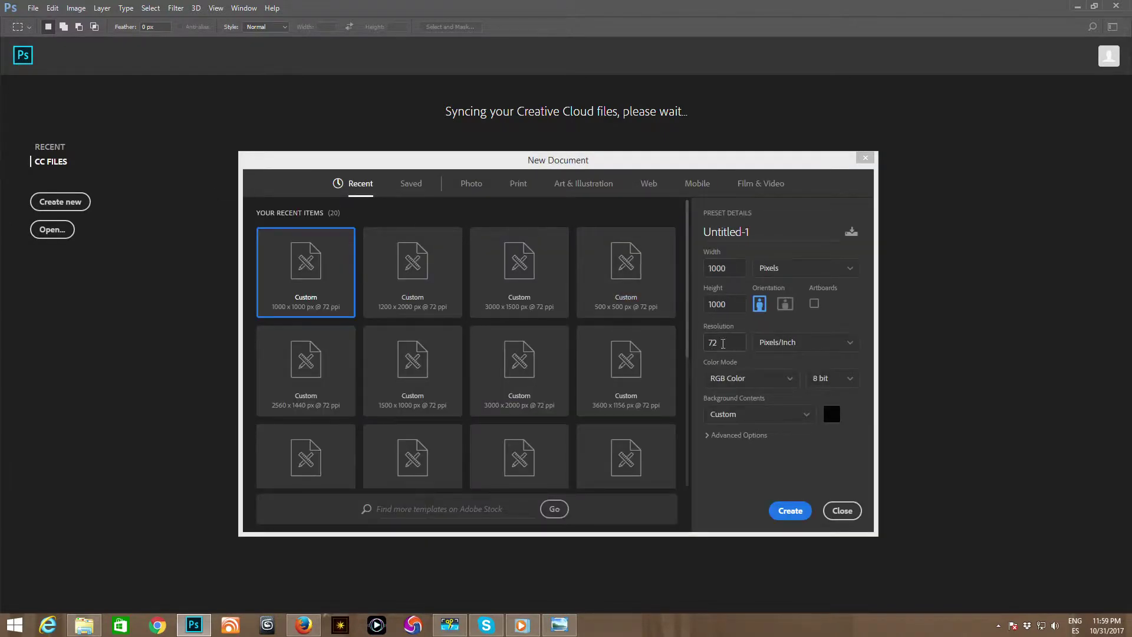
left_click(790, 512)
key("space")
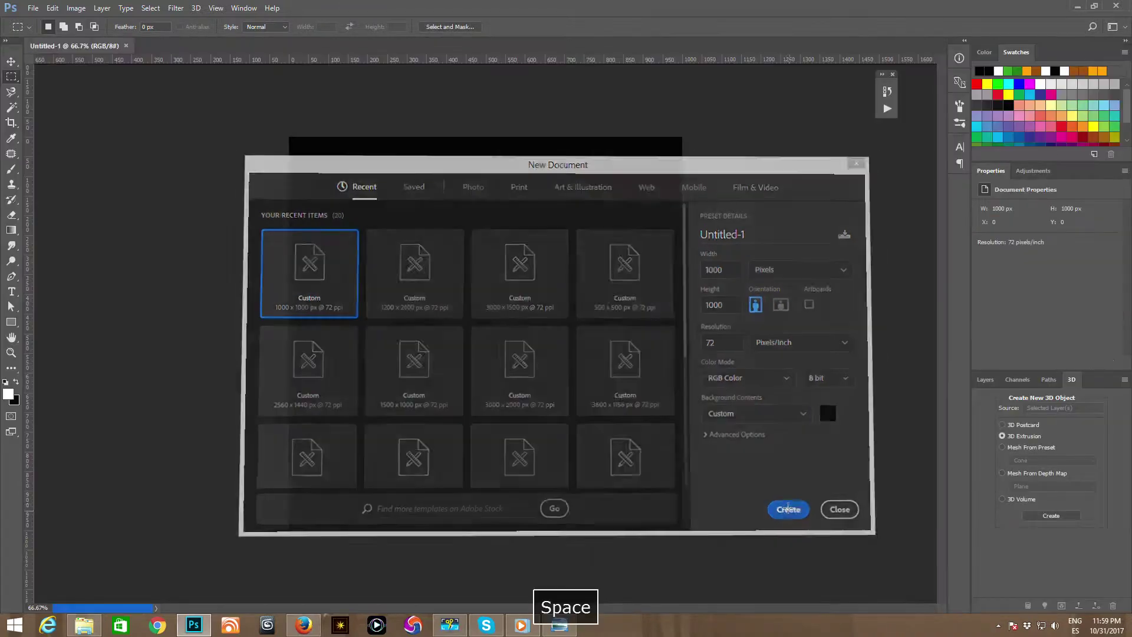
left_click(980, 380)
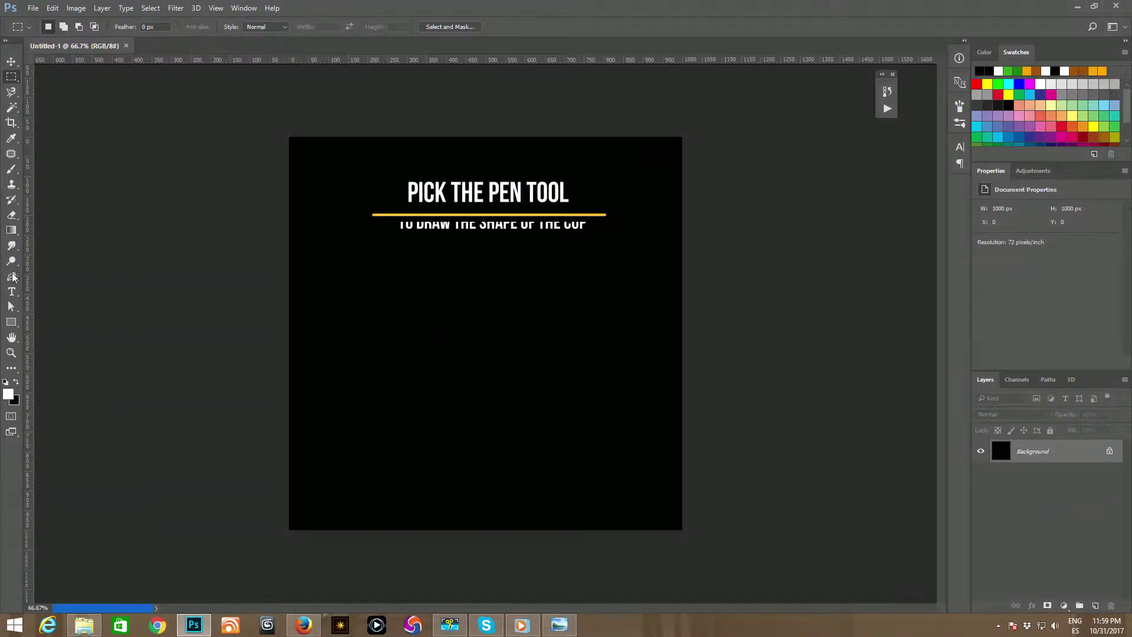
Step: With the white-fill Pen in Shape mode, trace the goblet's two-step base outline
left_click(11, 277)
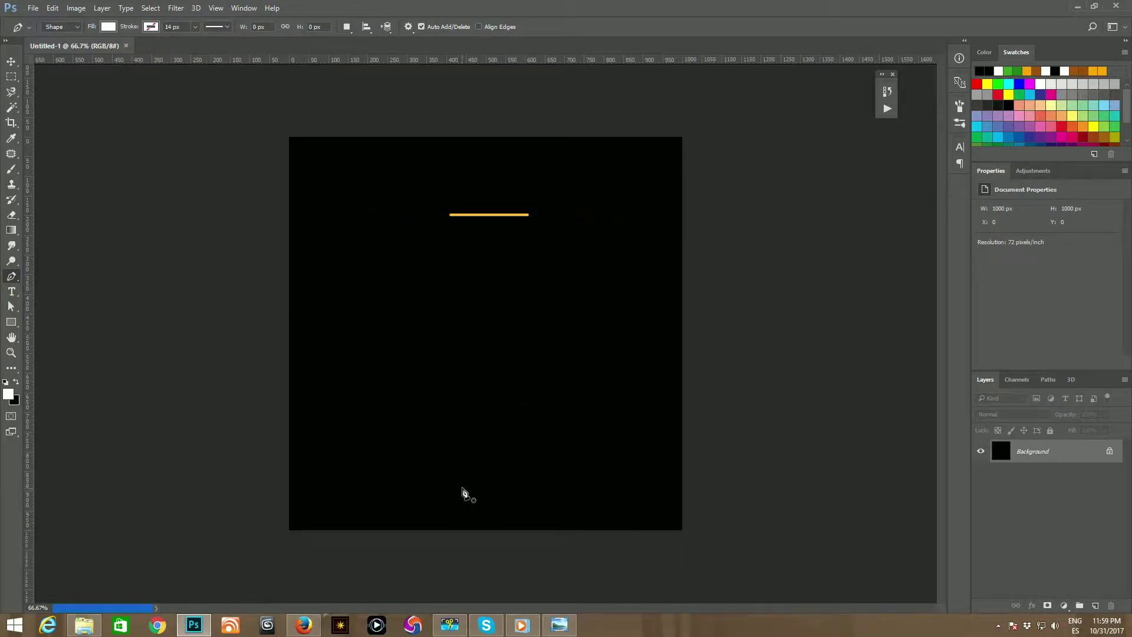
left_click(463, 488)
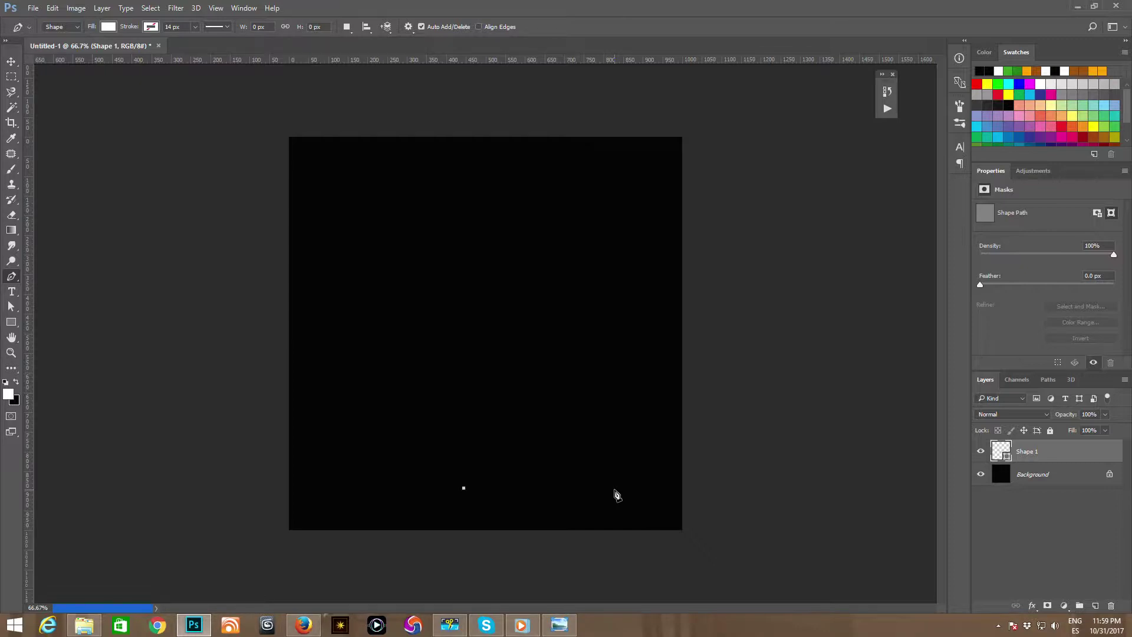
left_click(615, 488, "shift")
left_click(614, 476, "shift")
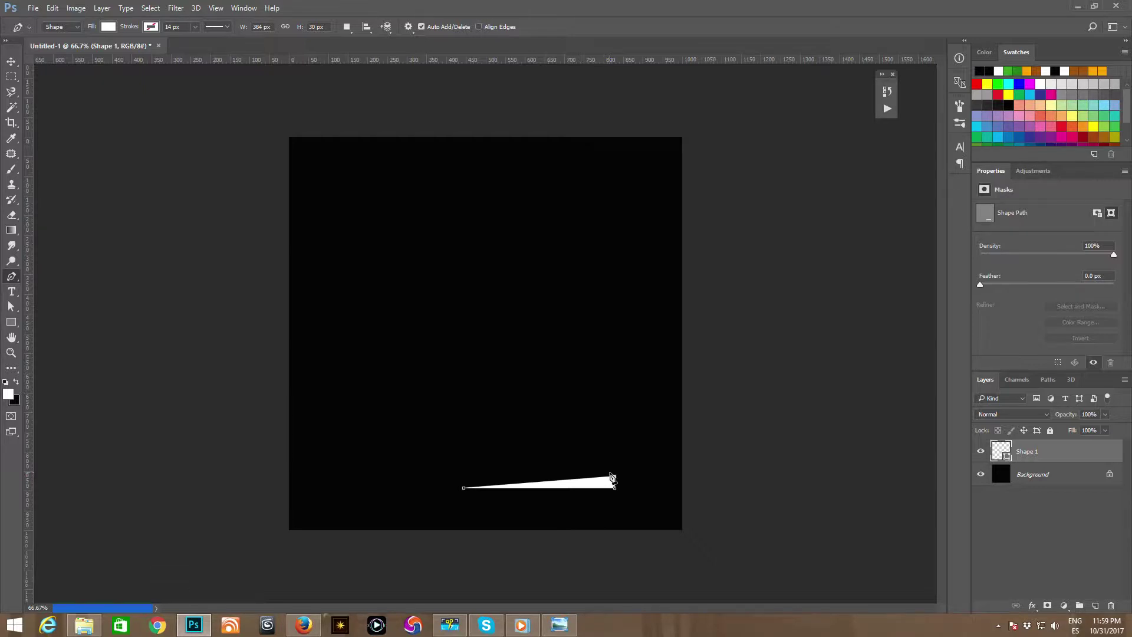
left_click(609, 472)
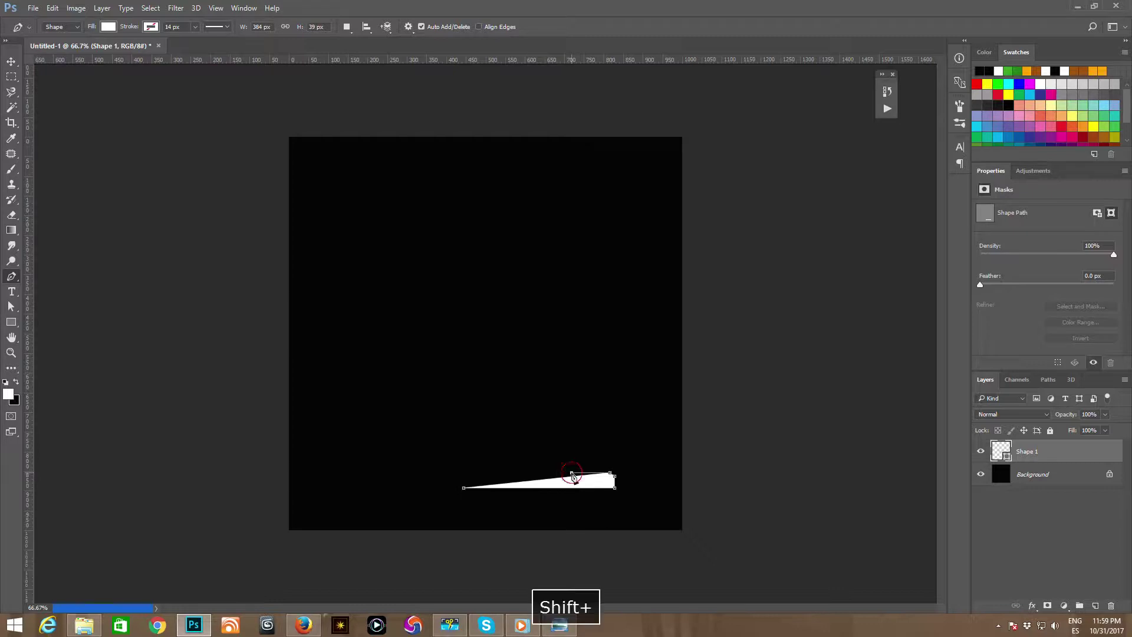
left_click(571, 473)
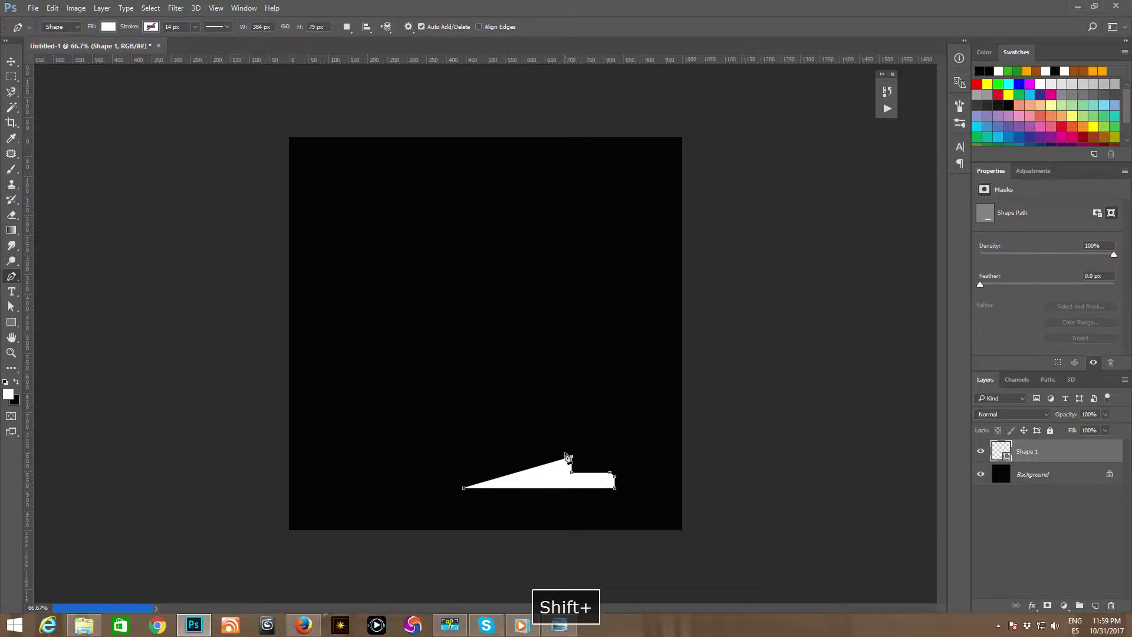
left_click(567, 452)
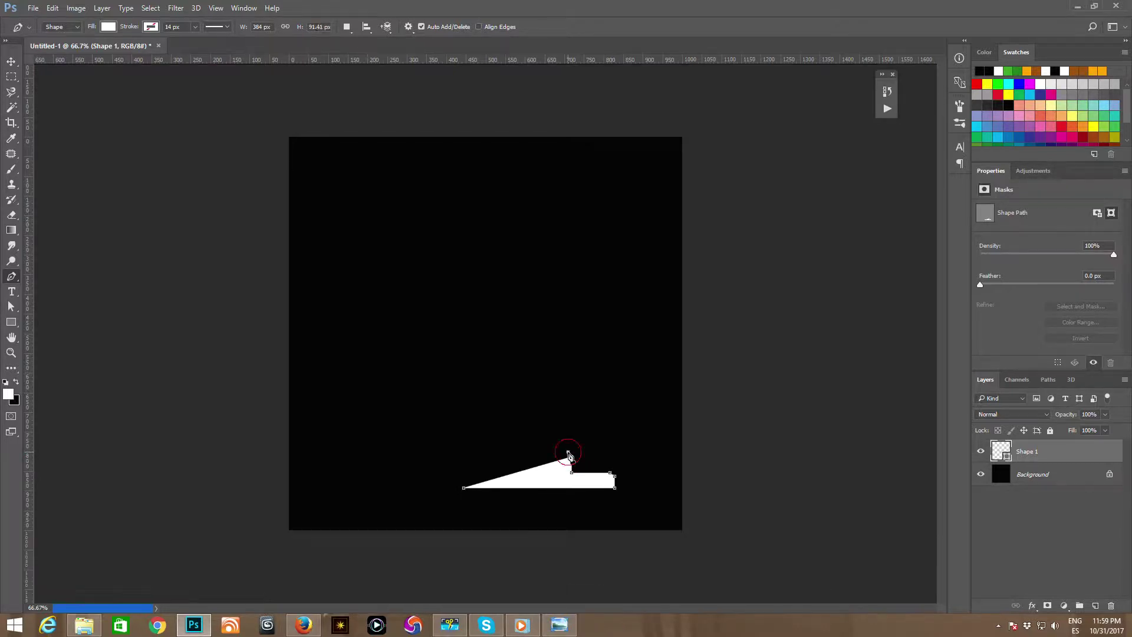
left_click(528, 452, "shift")
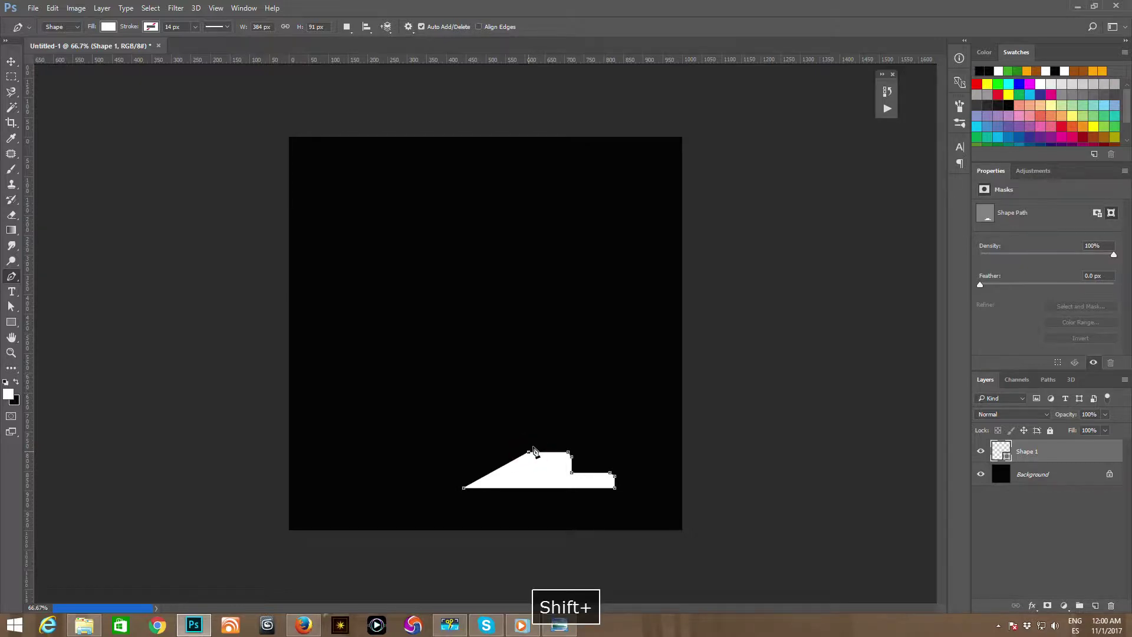
Step: Curve the outline up from the base into the bulging stem with its rounded knob
left_click_drag(544, 430, 503, 369)
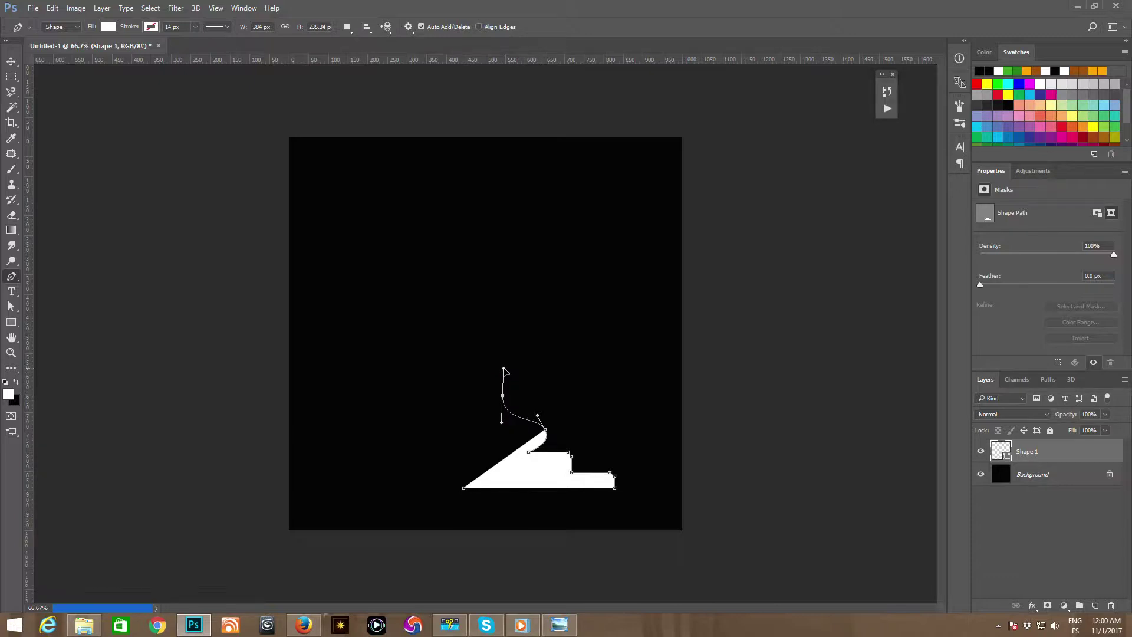
left_click_drag(504, 370, 497, 369)
left_click_drag(497, 370, 507, 321)
left_click(494, 353)
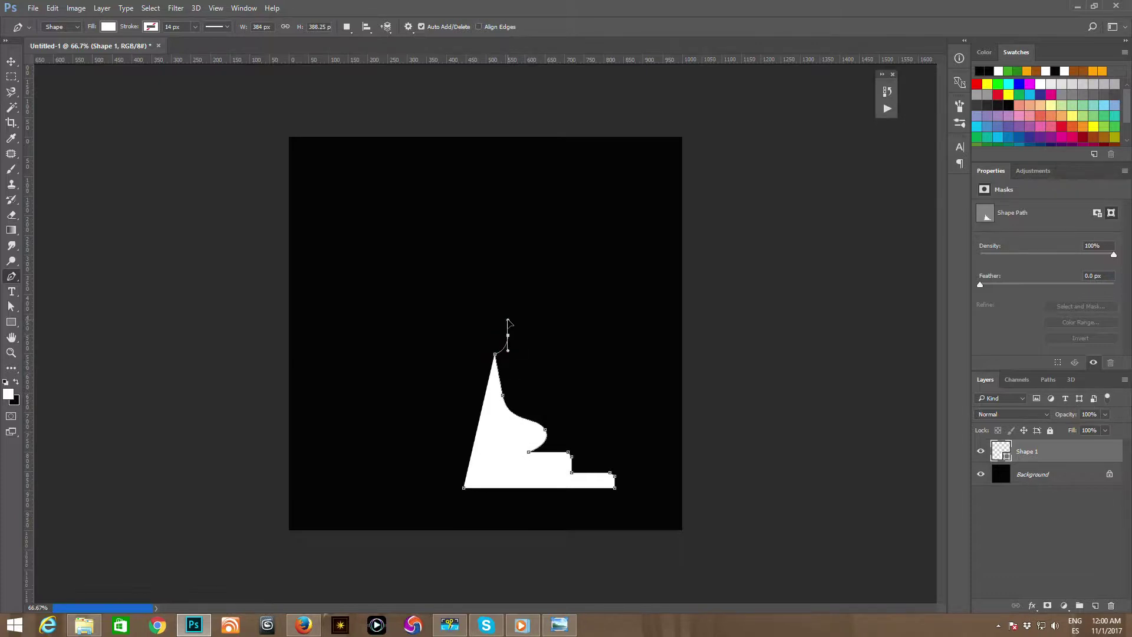
left_click_drag(508, 319, 504, 321)
left_click(492, 321)
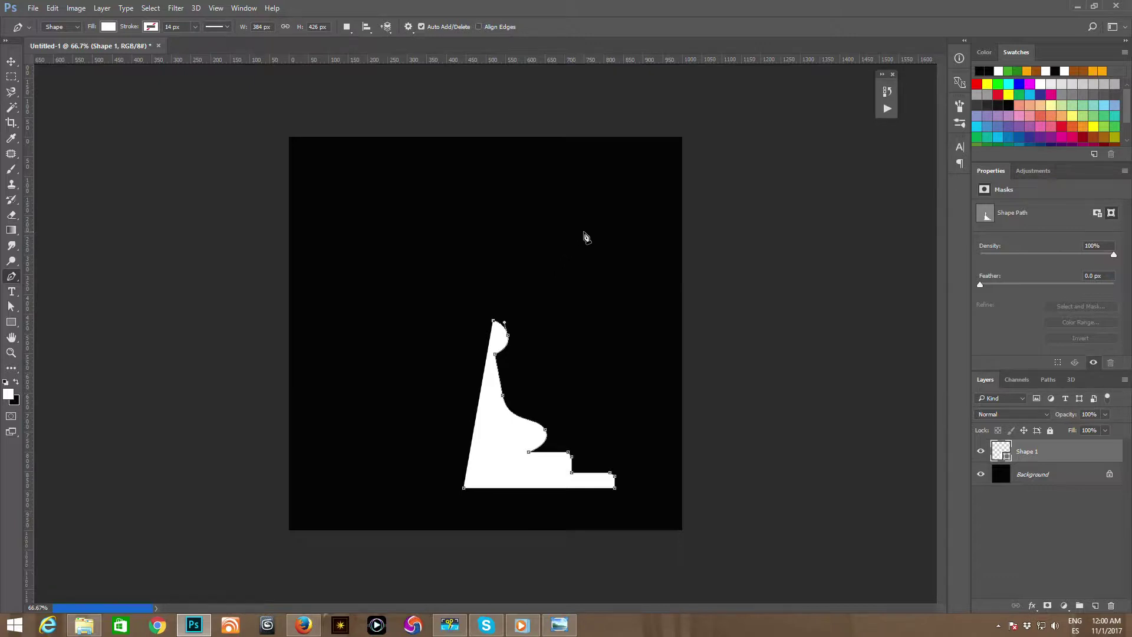
Step: Trace the thin curved cup wall and rim, then close the half profile at its start
left_click_drag(589, 231, 591, 173)
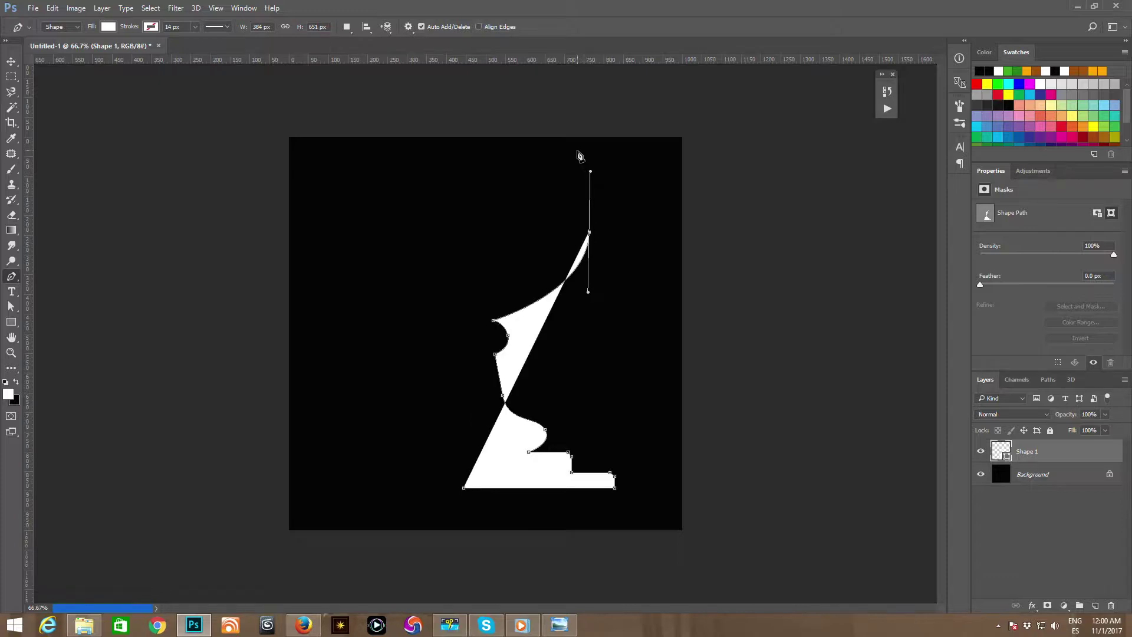
left_click(577, 151)
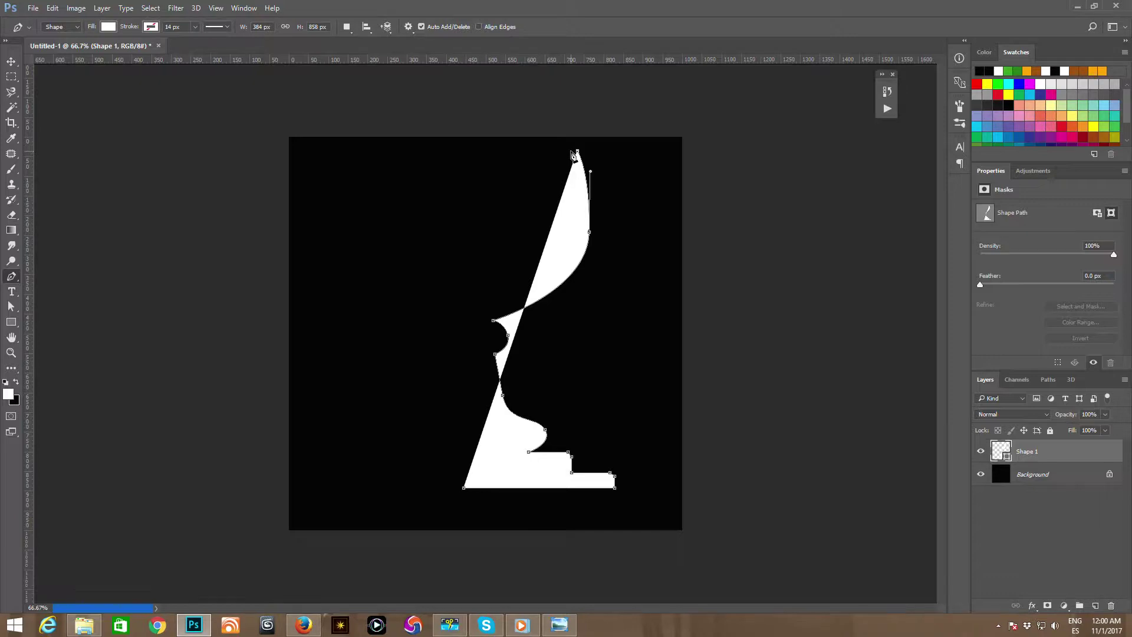
left_click(572, 152, "shift")
left_click_drag(584, 237, 581, 258)
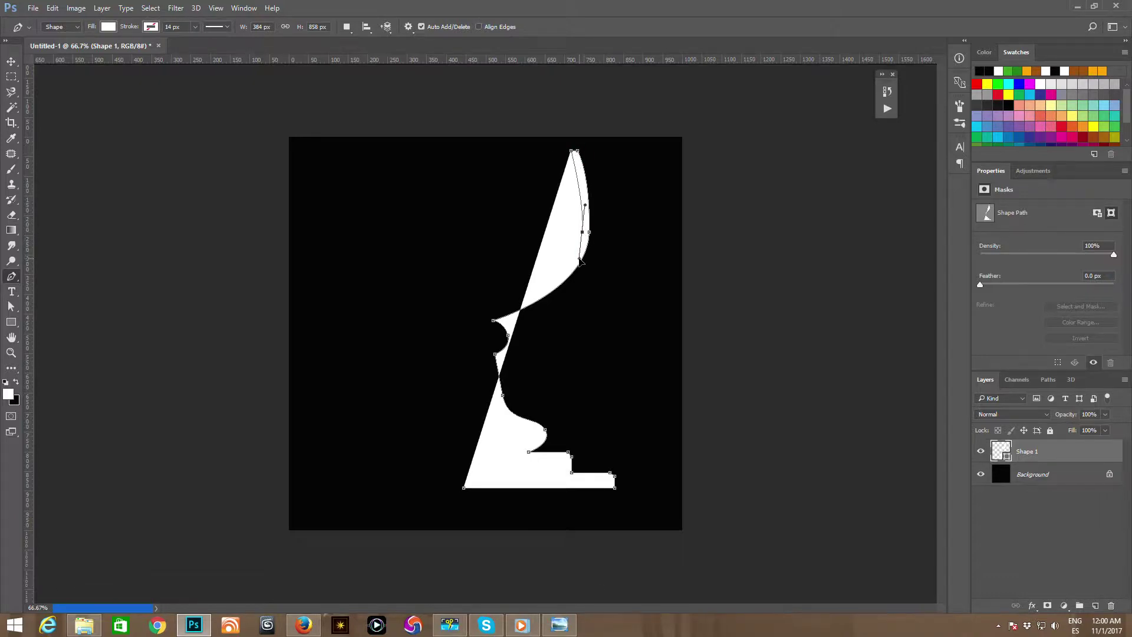
left_click_drag(580, 260, 579, 258)
left_click(501, 308)
left_click_drag(501, 308, 471, 313)
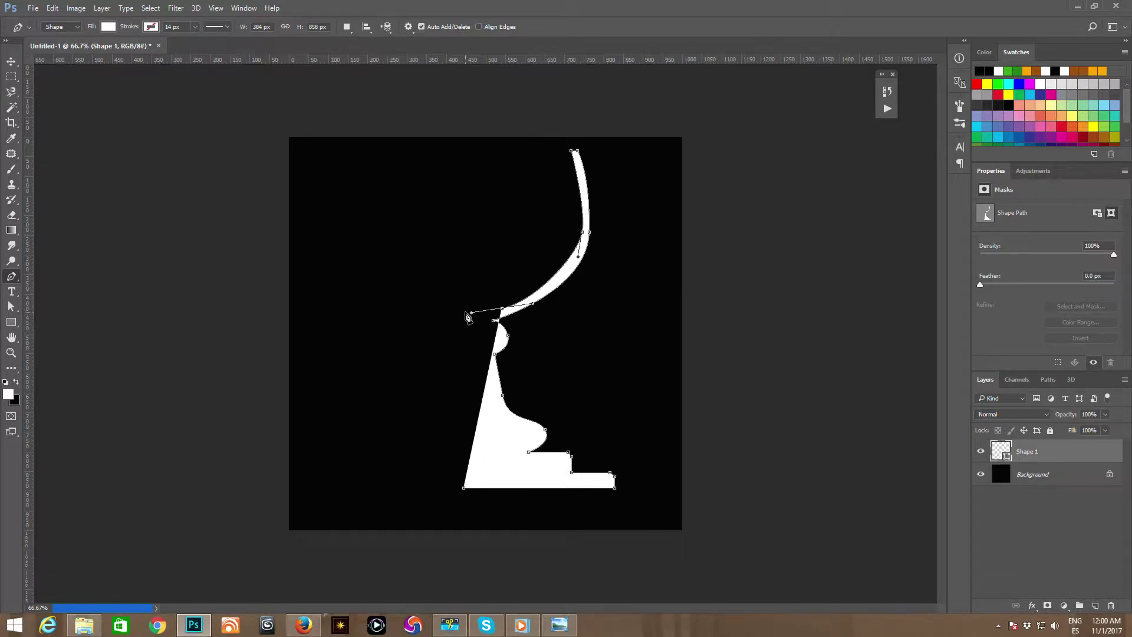
left_click(465, 313)
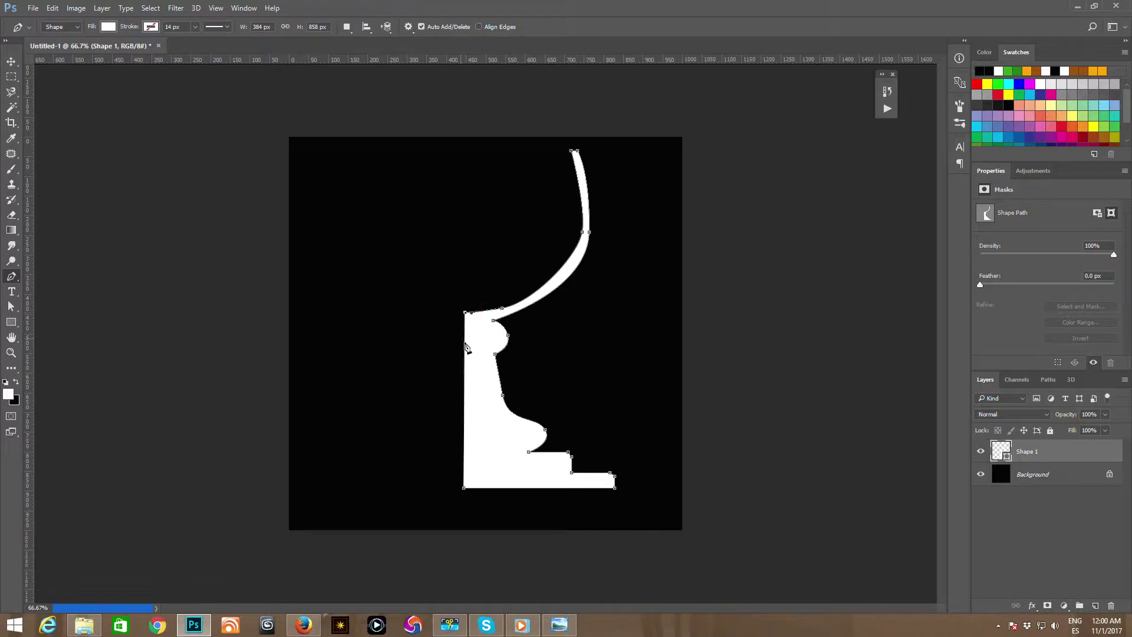
left_click(464, 487)
Step: Use Direct Selection to reshape the cup wall curve and smooth the cup-to-stem join
key("a")
left_click(584, 227)
left_click_drag(584, 230, 590, 171)
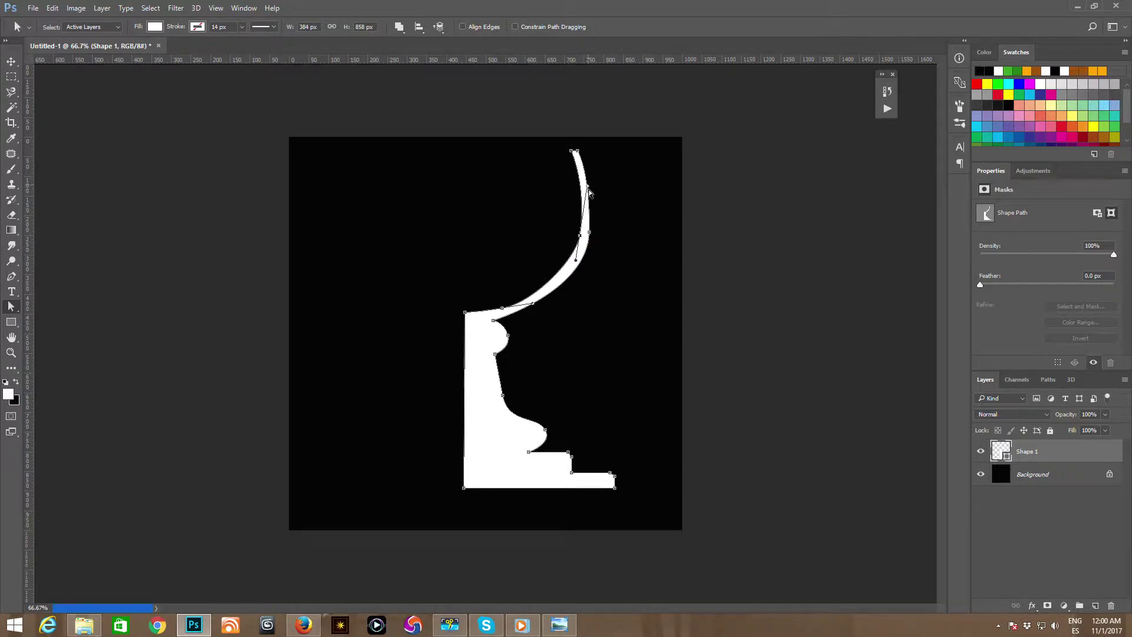
left_click_drag(590, 171, 594, 177)
left_click_drag(589, 232, 589, 237)
left_click(502, 307)
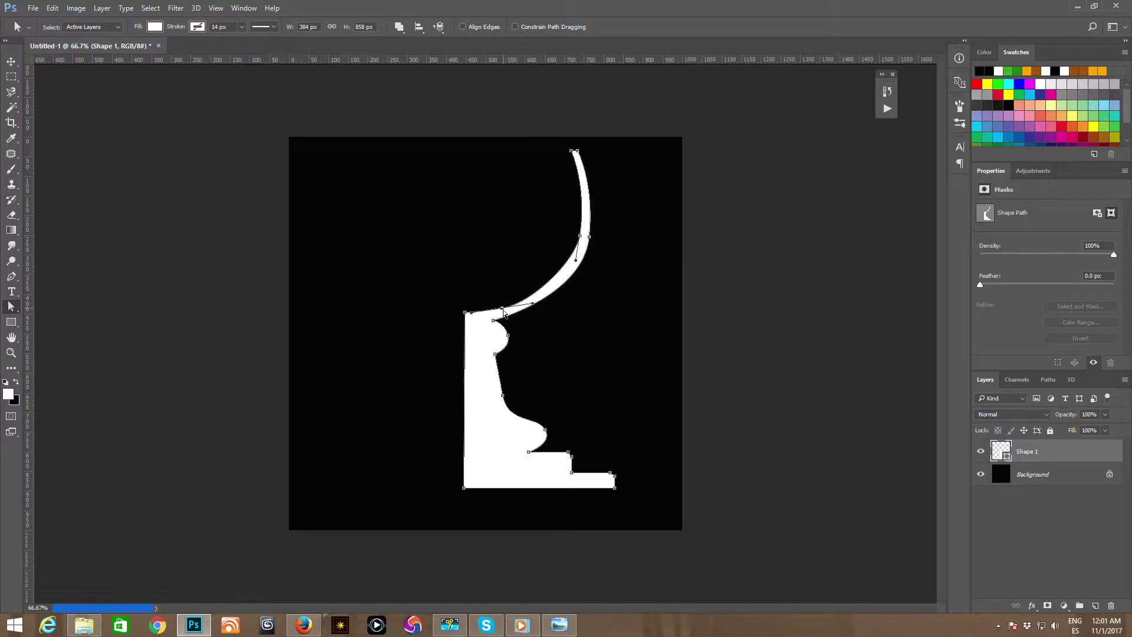
left_click_drag(534, 299, 559, 280)
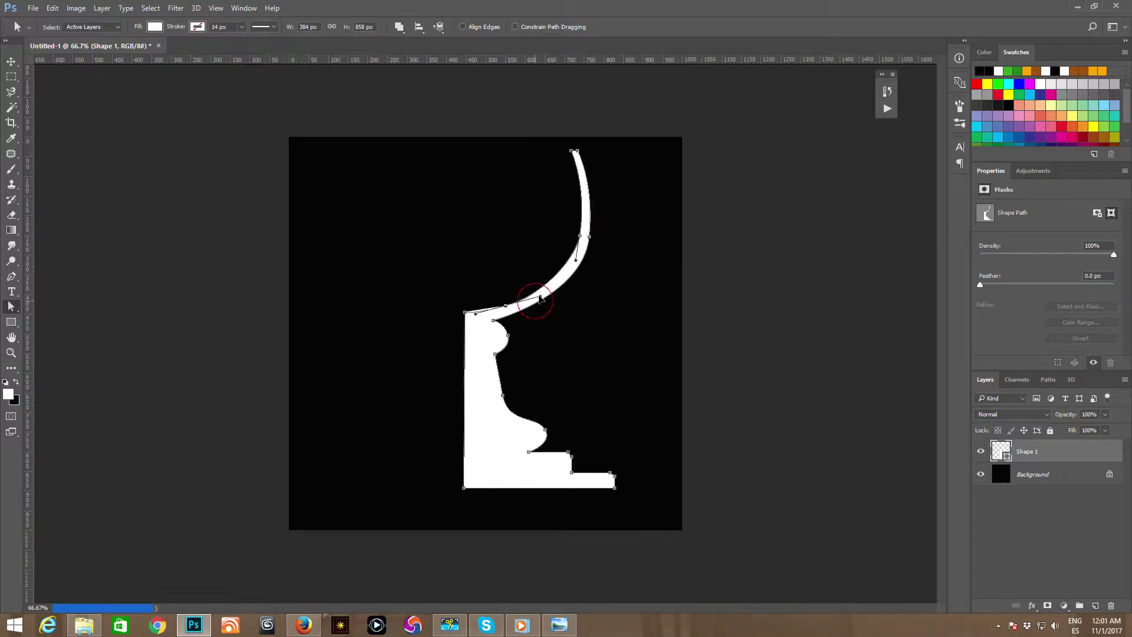
Step: Reshape the lower stem curves just above the base
left_click(579, 241)
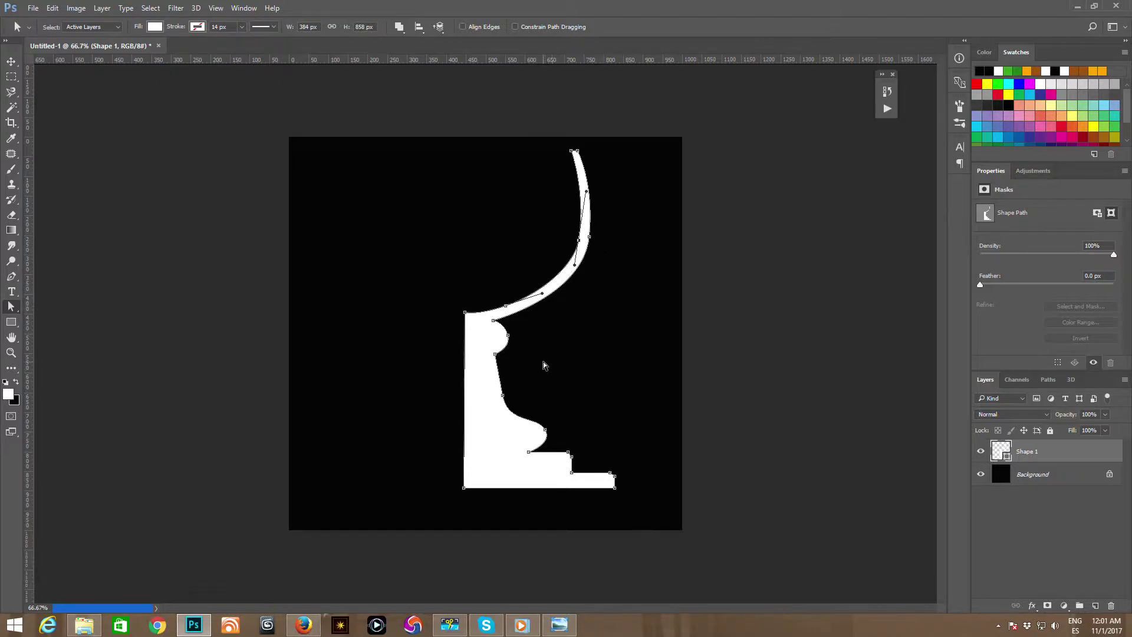
left_click(500, 398)
left_click_drag(504, 425, 510, 437)
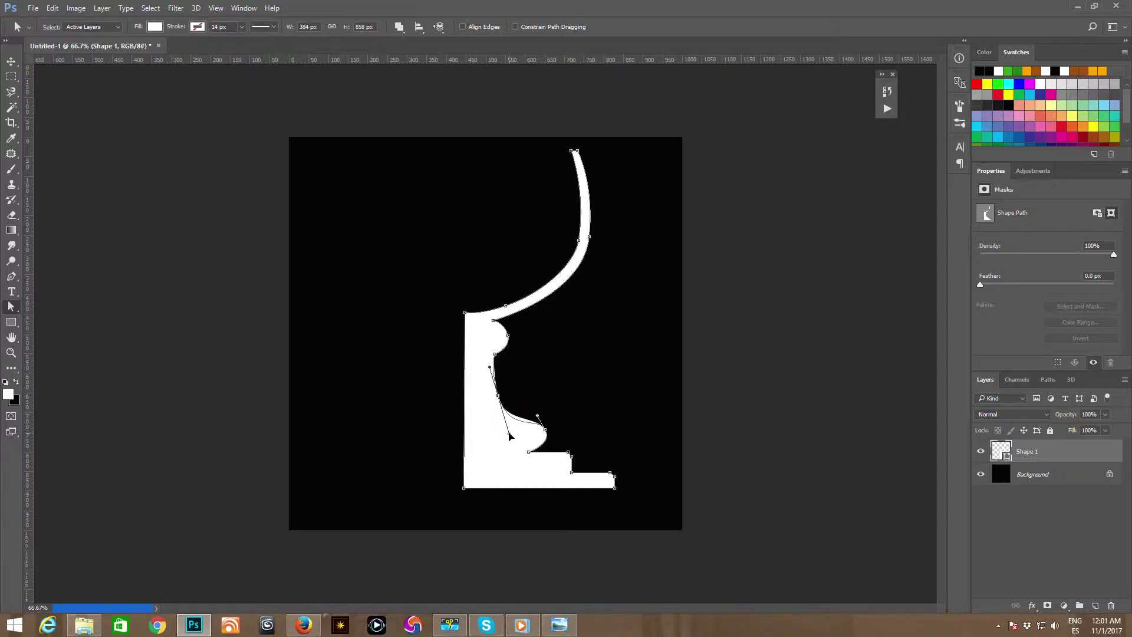
left_click(545, 429)
left_click_drag(538, 416, 530, 411)
Step: Fine-tune the bowl's arc curvature, previewing the shape with the outline hidden
left_click(602, 259)
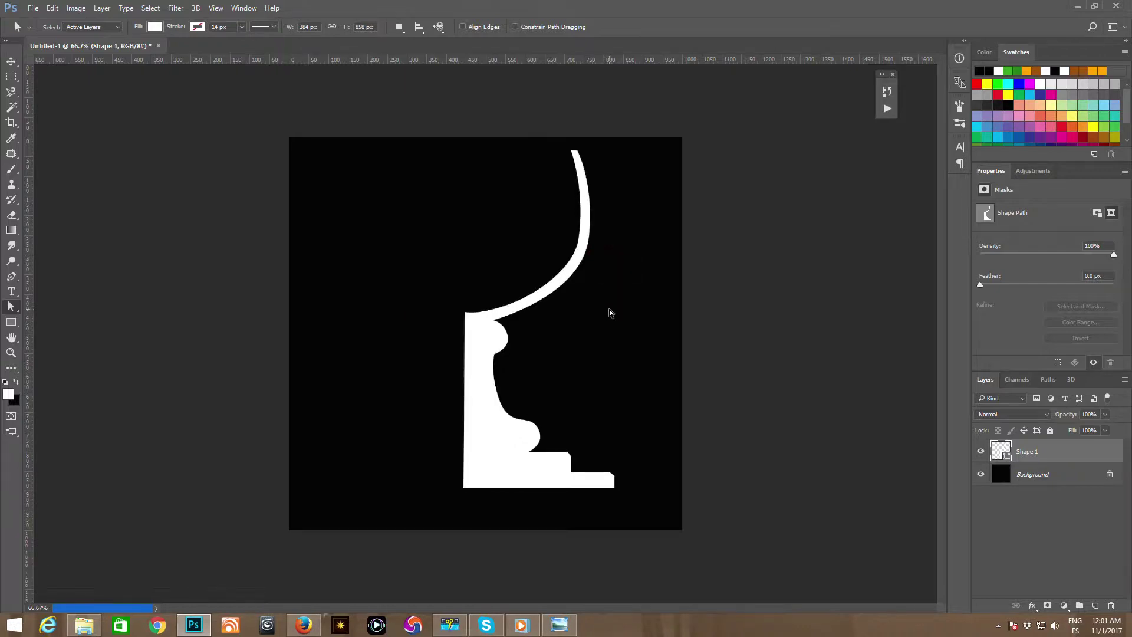
left_click(589, 241)
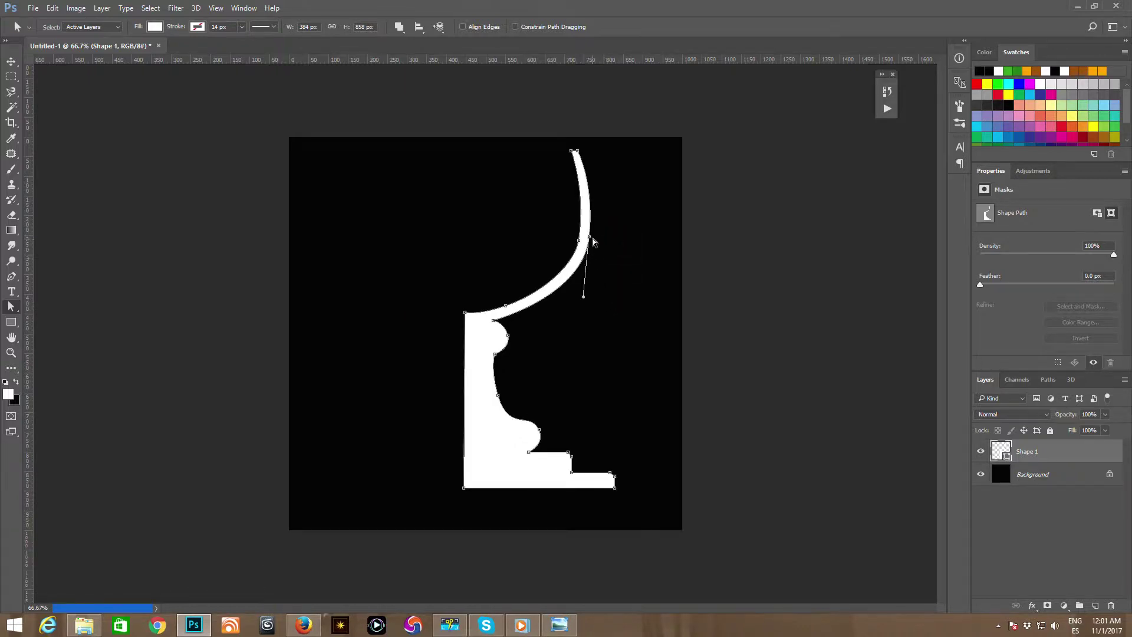
left_click(606, 279)
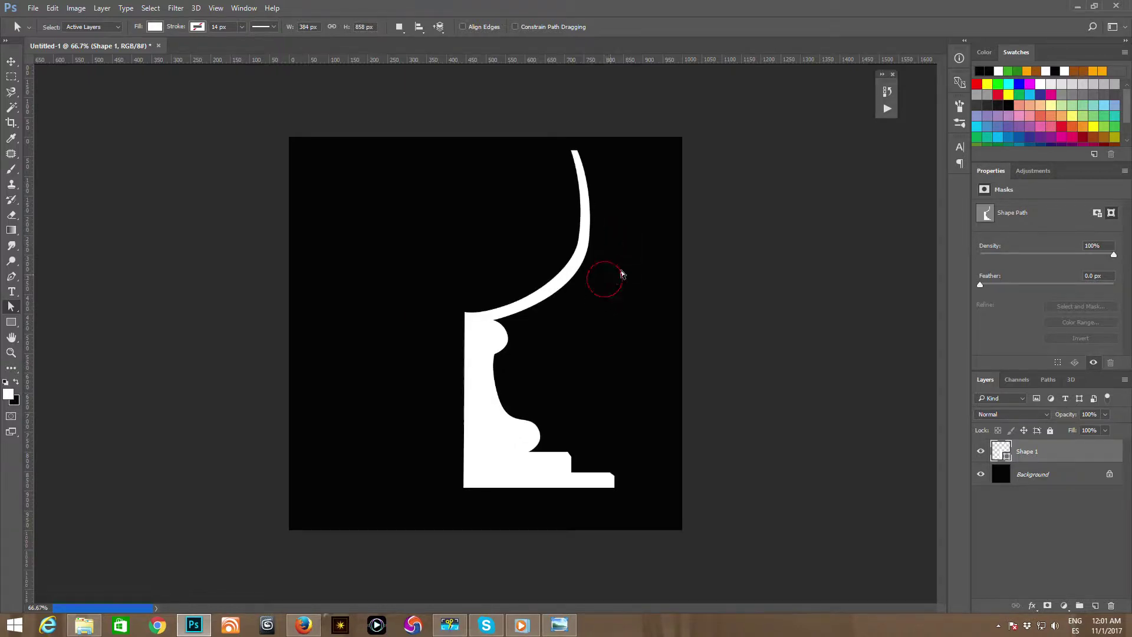
left_click(588, 243)
left_click_drag(596, 189, 598, 187)
left_click(613, 218)
left_click(586, 242)
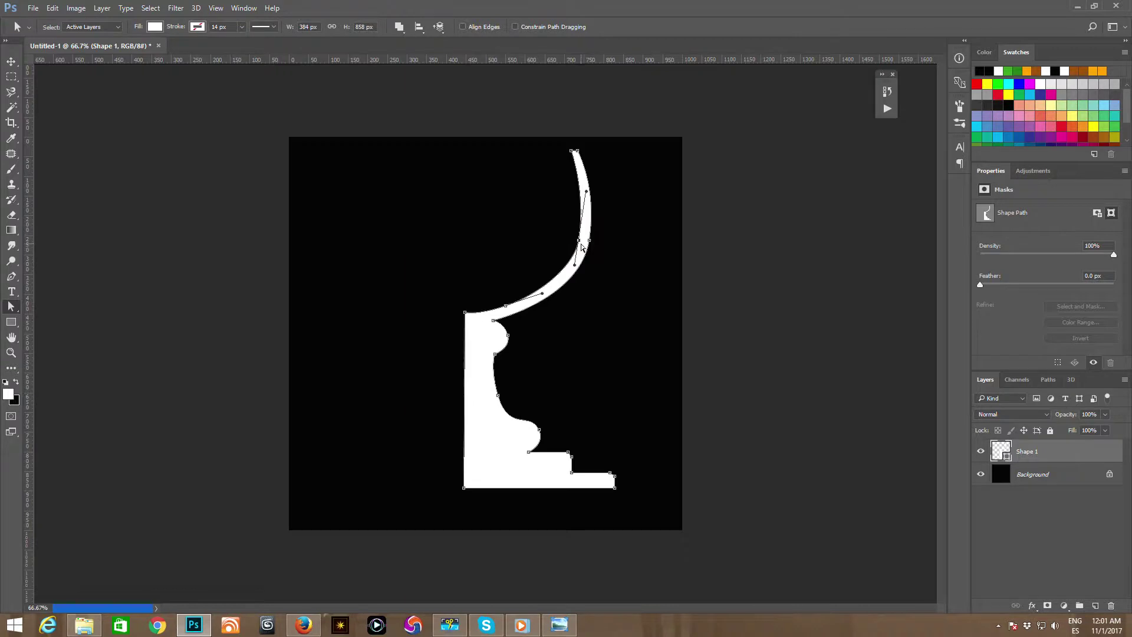
left_click_drag(576, 265, 571, 273)
left_click(617, 245)
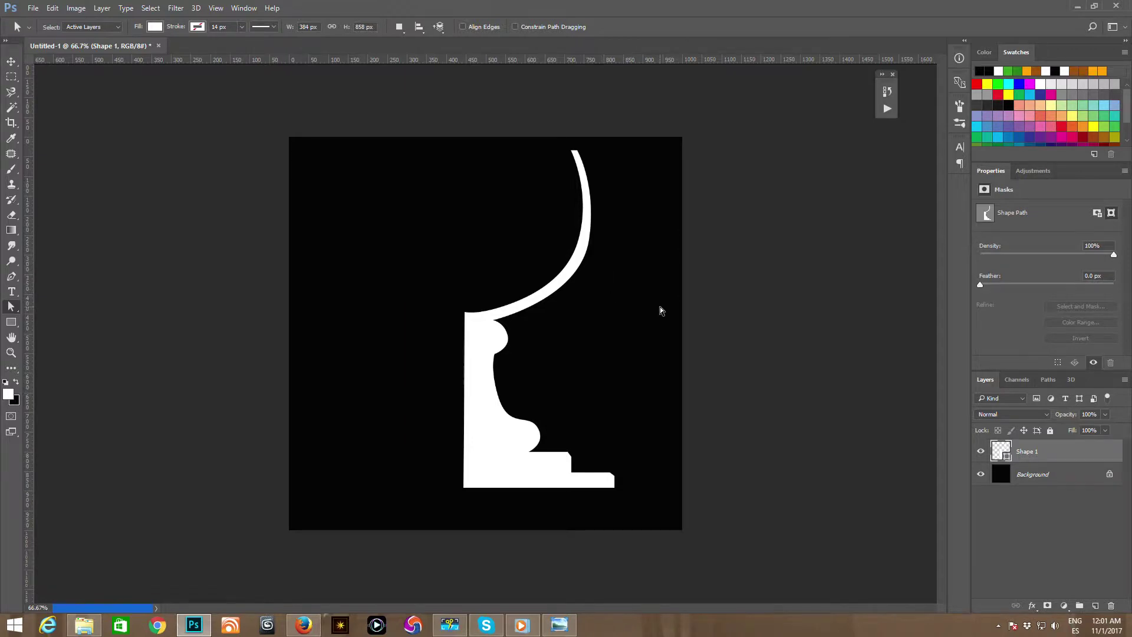
left_click(1070, 381)
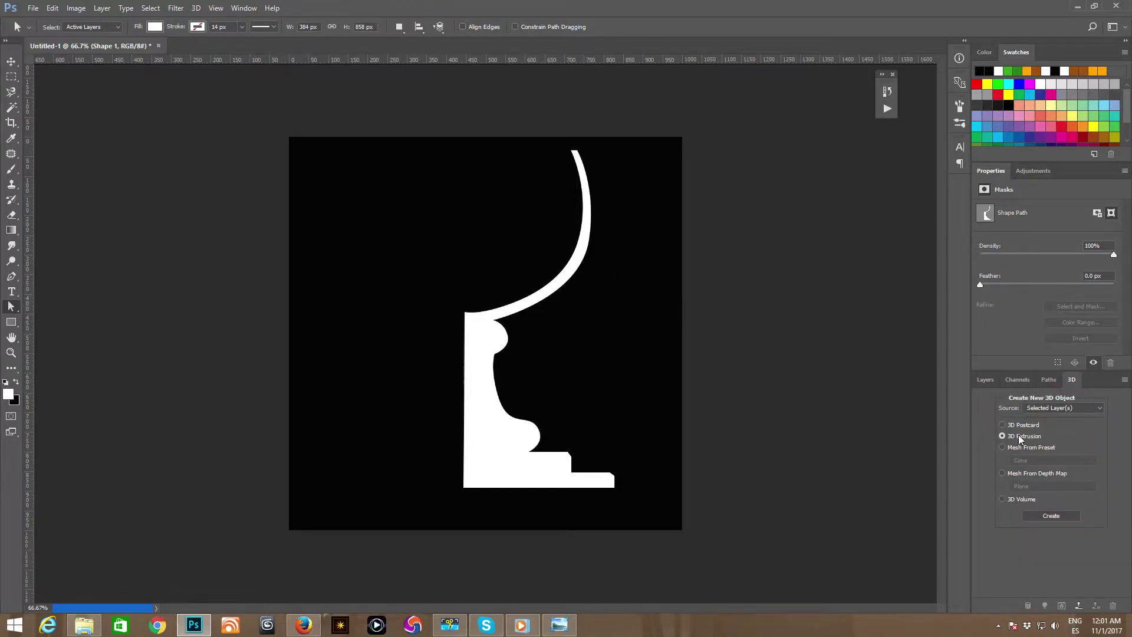
Step: Turn the profile shape into a 3D extrusion with an extrusion depth of 0
left_click(196, 8)
left_click(243, 8)
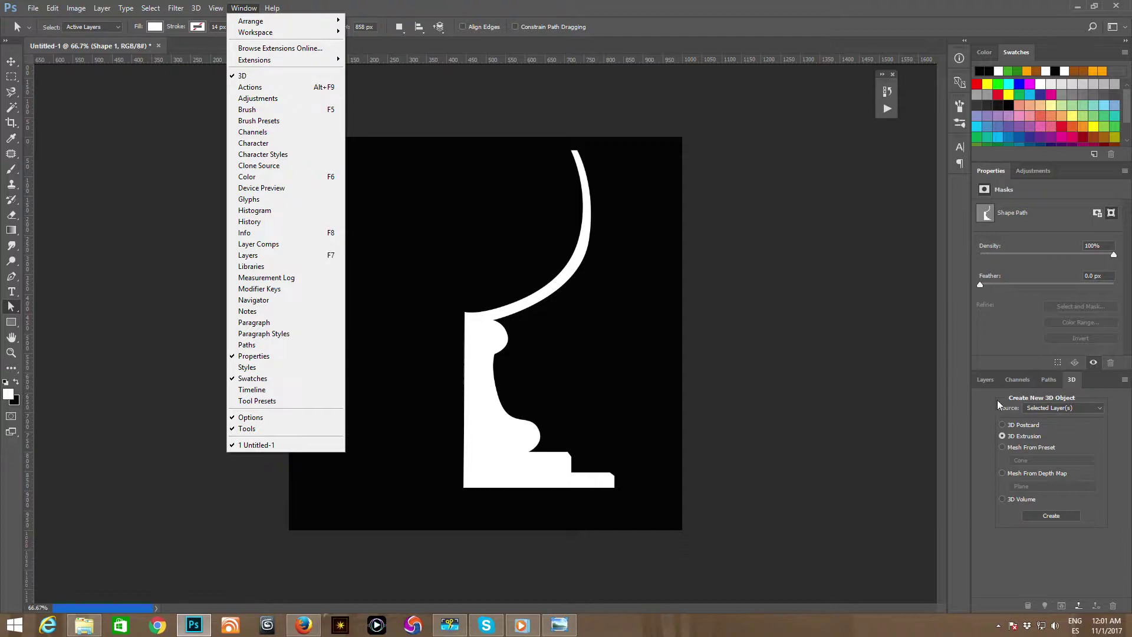
left_click(1055, 499)
left_click(1021, 437)
left_click(1054, 517)
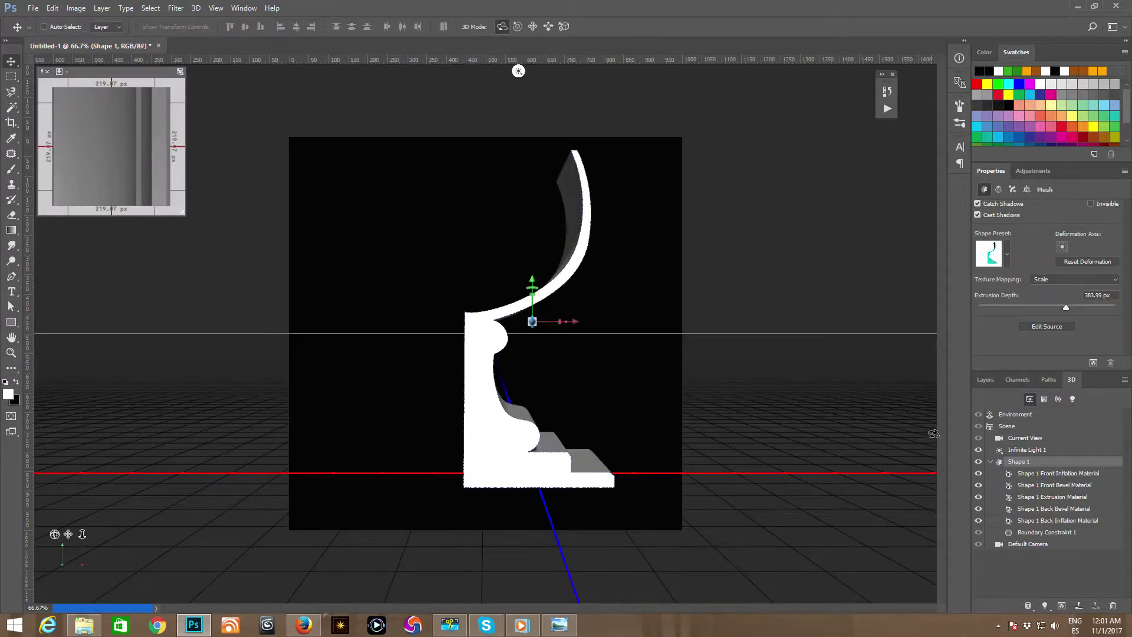
left_click_drag(1112, 293, 1070, 296)
type("0")
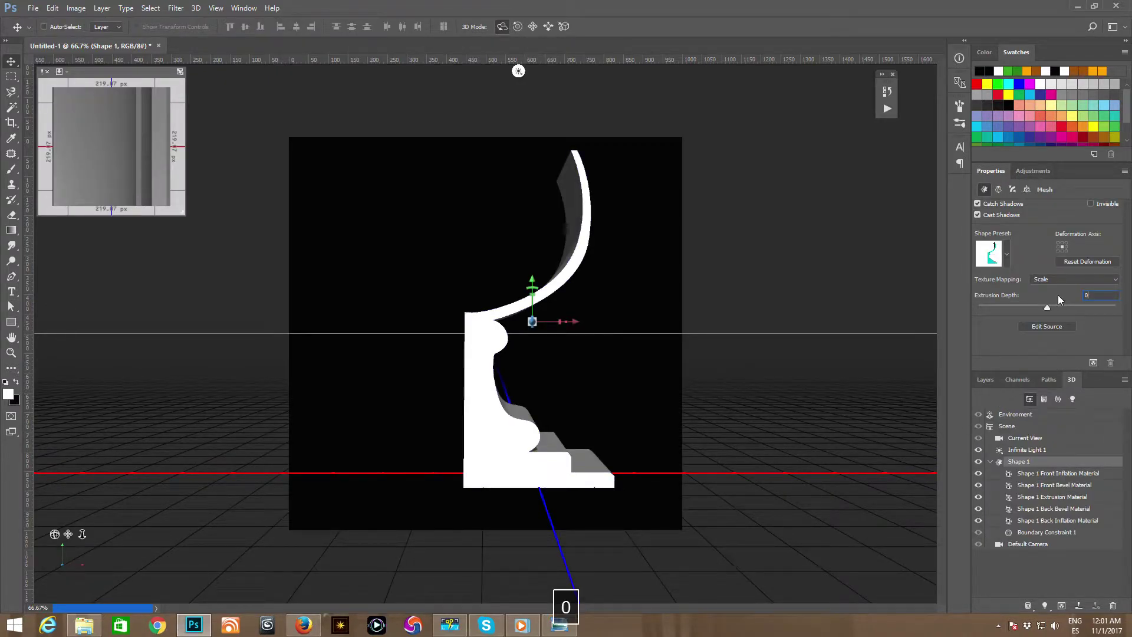
key("Return")
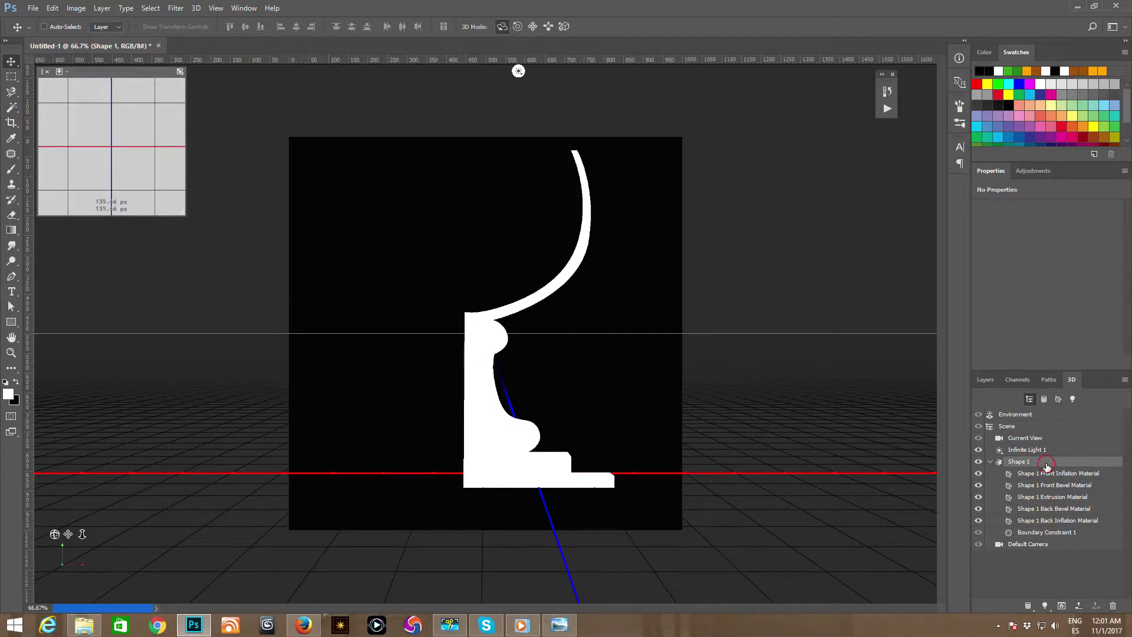
Step: Revolve the Shape 1 mesh with a 360° horizontal angle in Deform
left_click(1043, 461)
left_click(1057, 248)
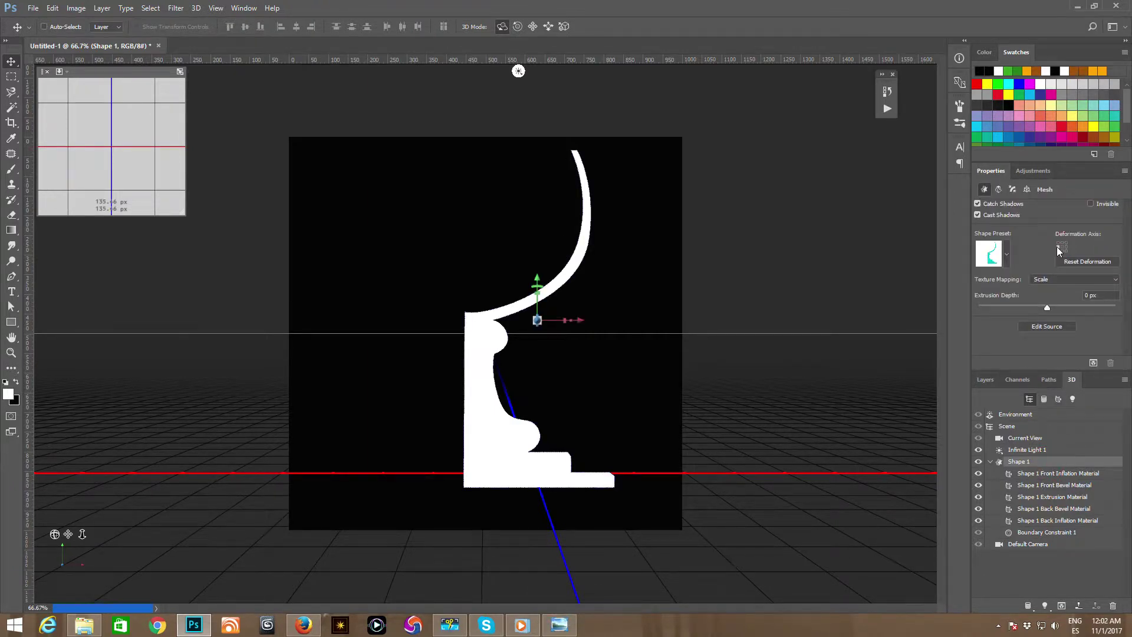
left_click(1013, 189)
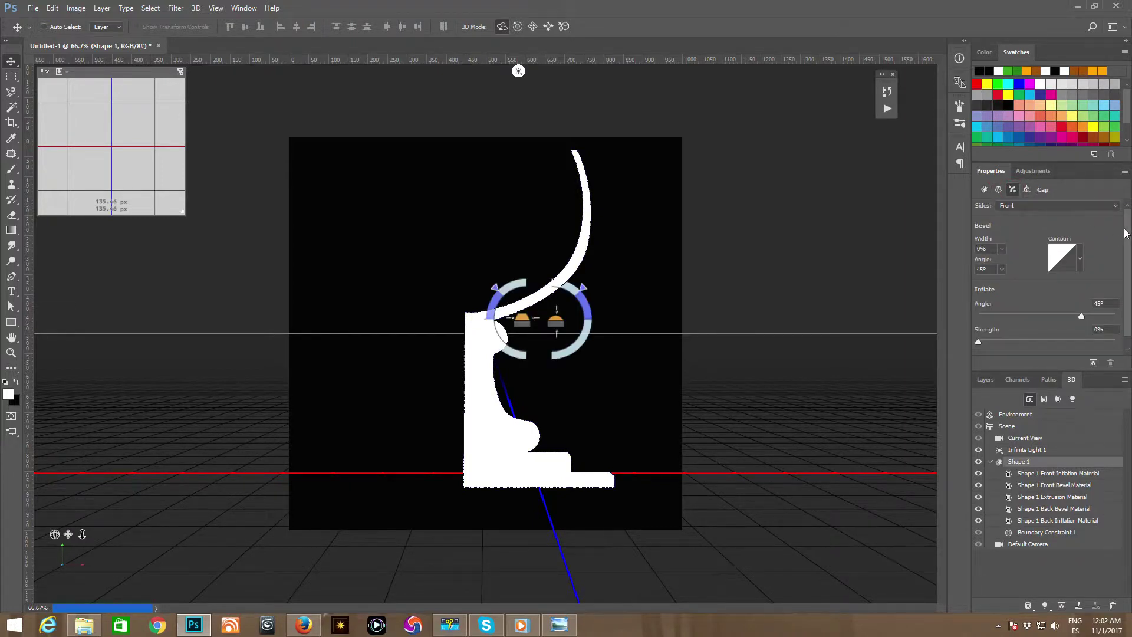
left_click(998, 189)
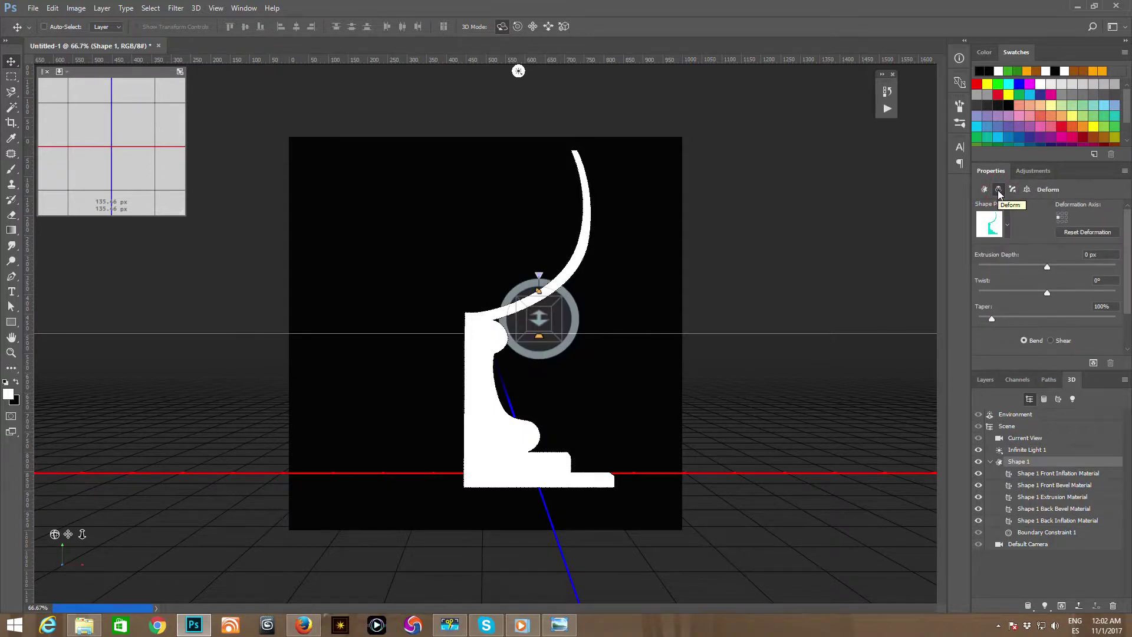
left_click_drag(1127, 244, 1126, 290)
left_click_drag(1047, 326, 950, 326)
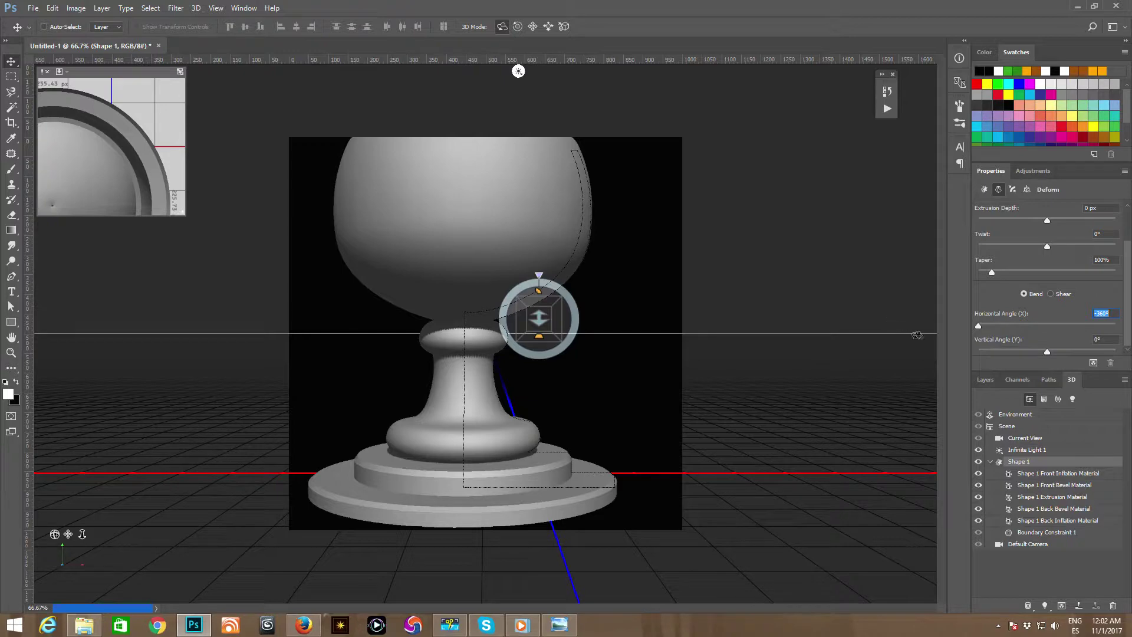
Step: Scale the goblet mesh down uniformly to 0.67
left_click(1045, 461)
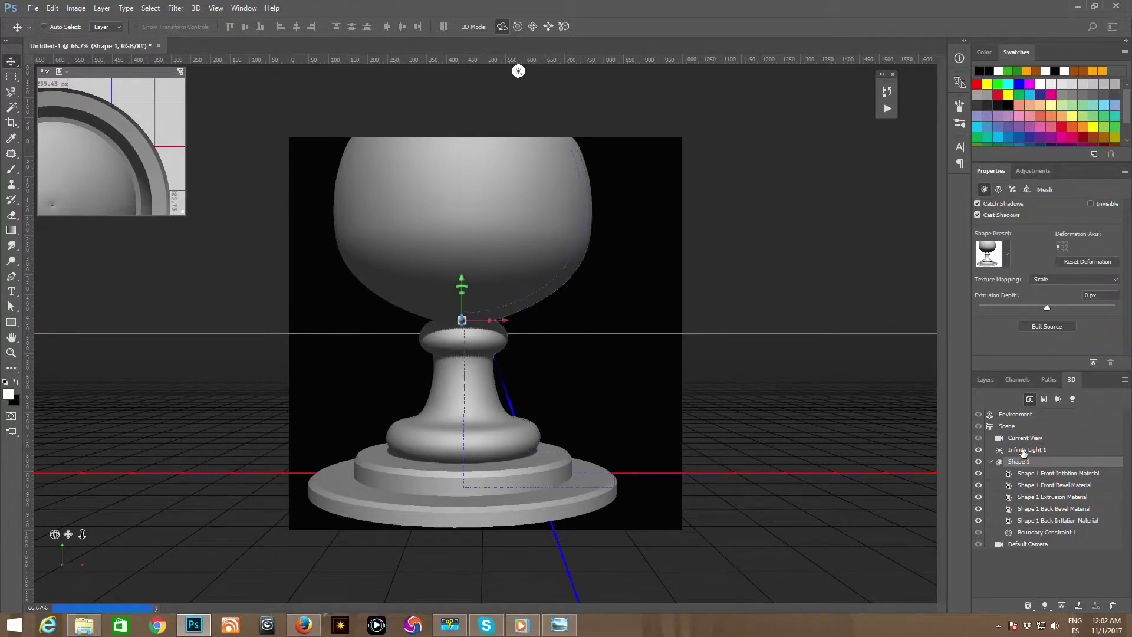
left_click_drag(464, 319, 493, 310)
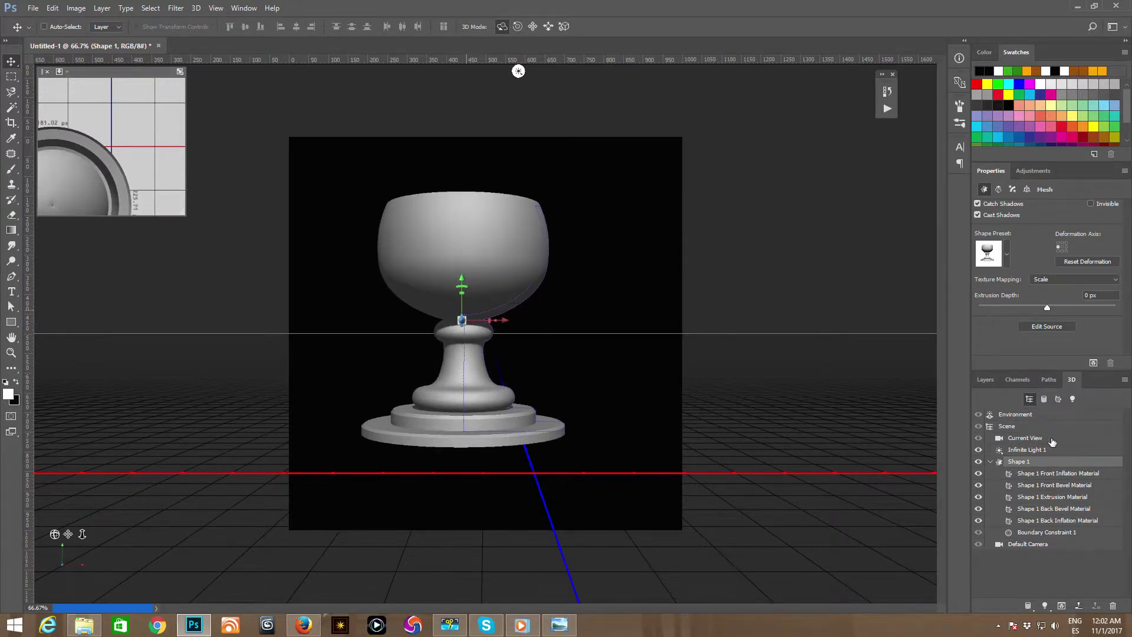
left_click(1055, 439)
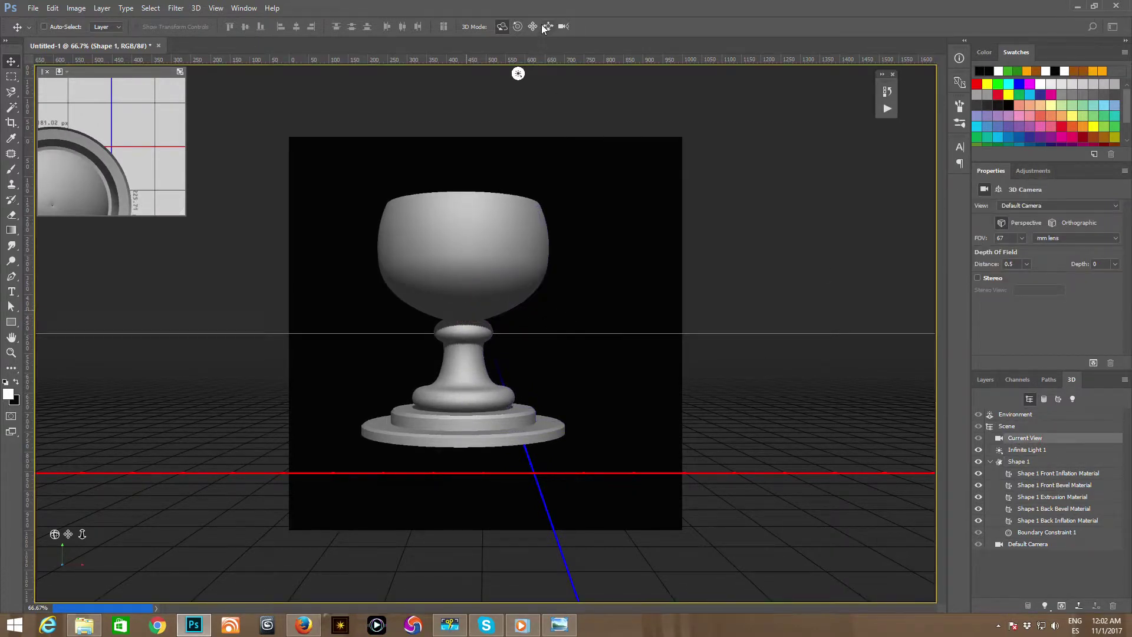
Step: Nudge the goblet slightly right and up, and orbit the camera to look into the cup
mouse_move(566, 169)
left_mouse_down()
mouse_move(550, 182)
mouse_move(581, 197)
mouse_move(560, 199)
left_mouse_up()
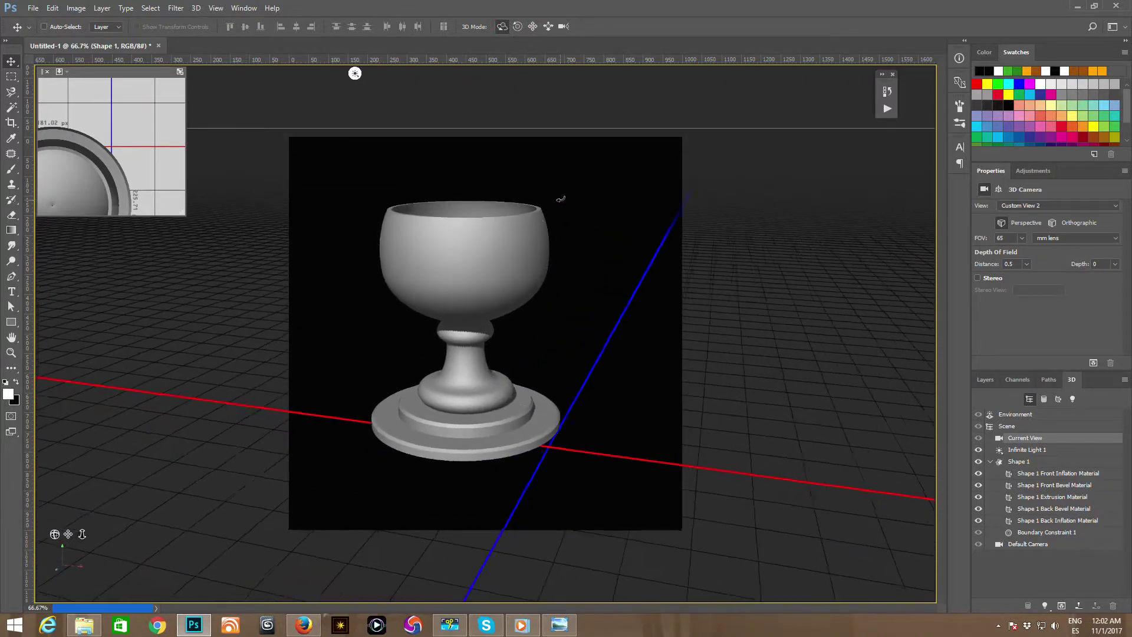
left_click(475, 256)
left_click_drag(510, 315, 489, 311)
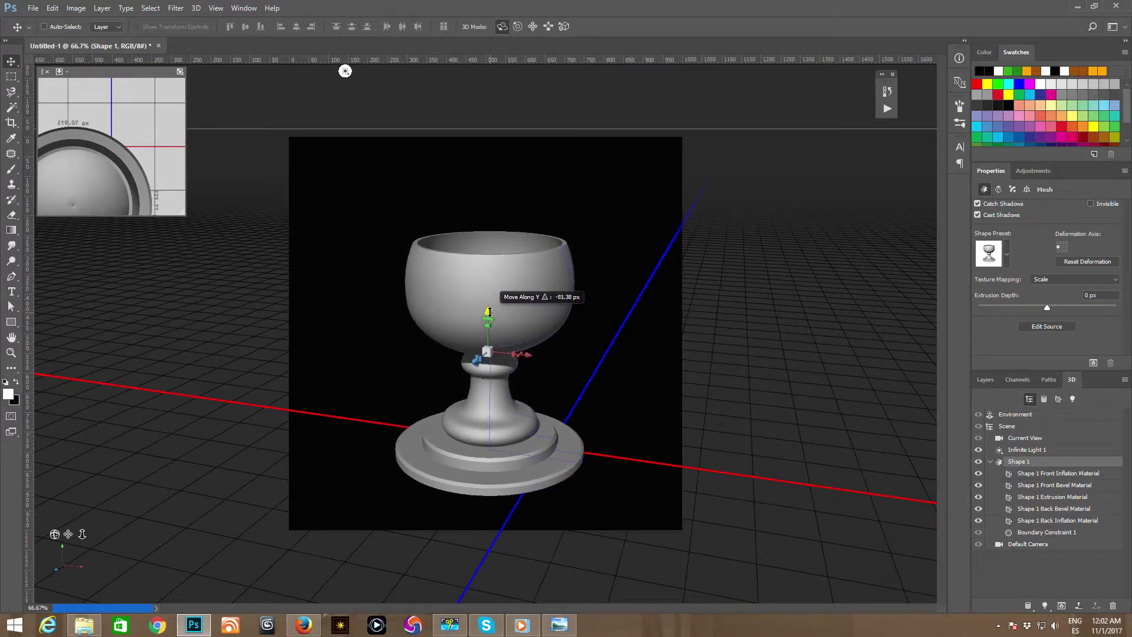
left_click_drag(489, 312, 489, 309)
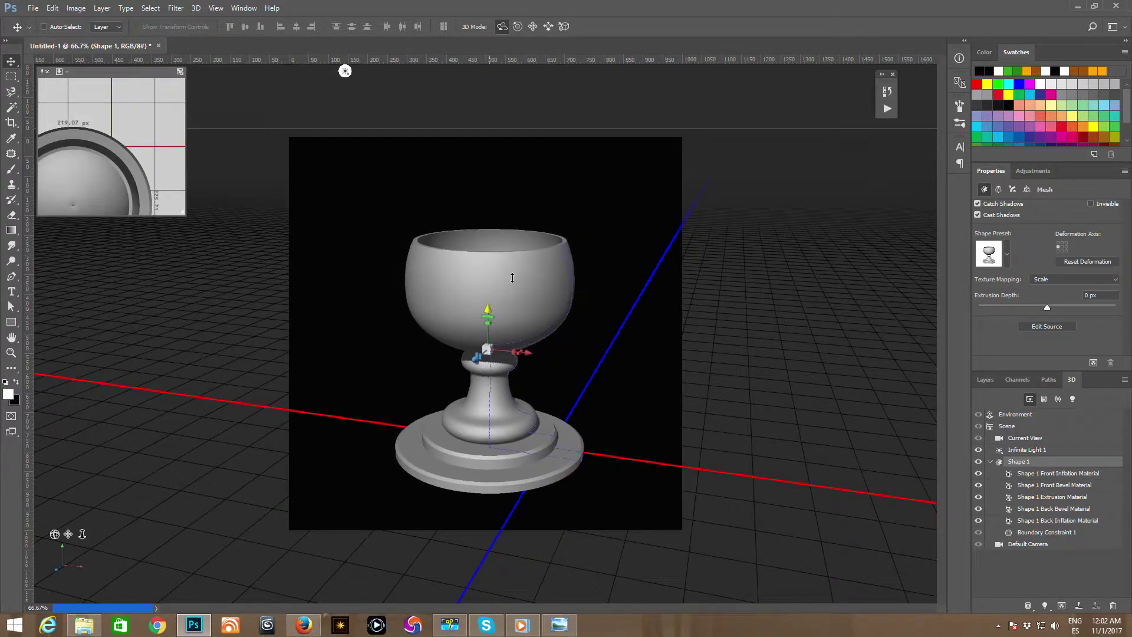
left_click(1036, 437)
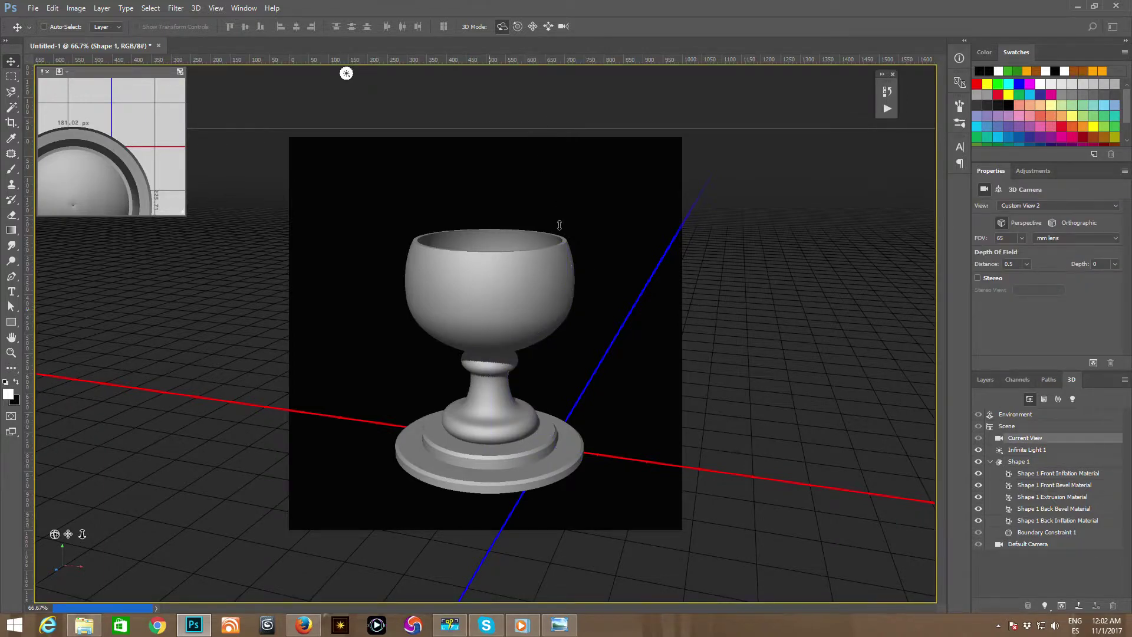
mouse_move(578, 230)
left_mouse_down()
mouse_move(543, 231)
mouse_move(674, 235)
left_mouse_up()
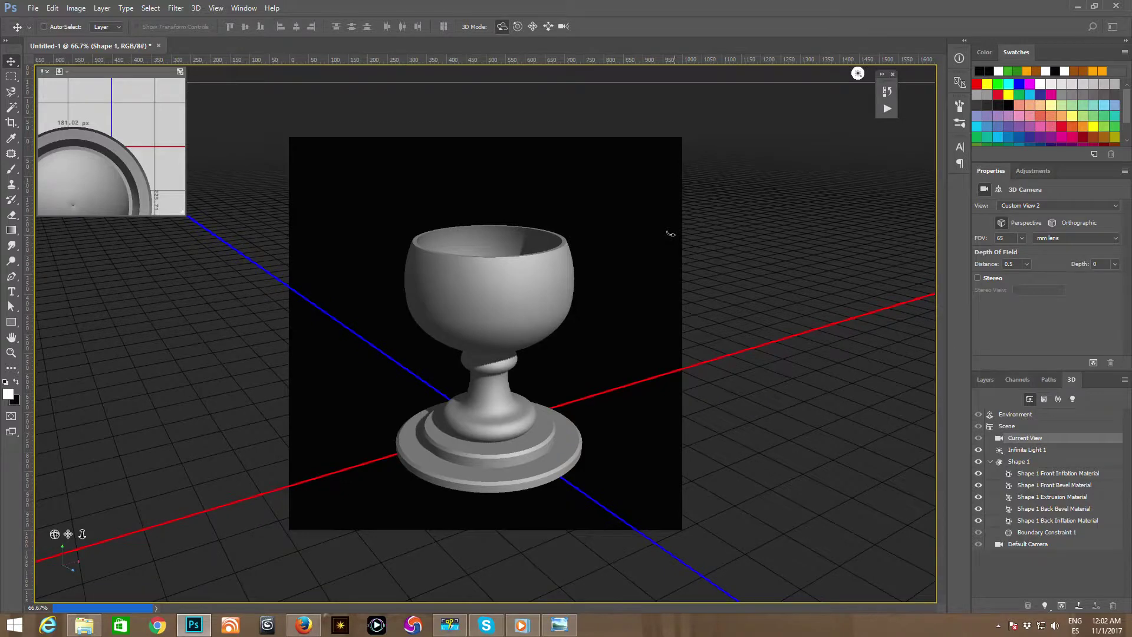
left_click(1043, 463)
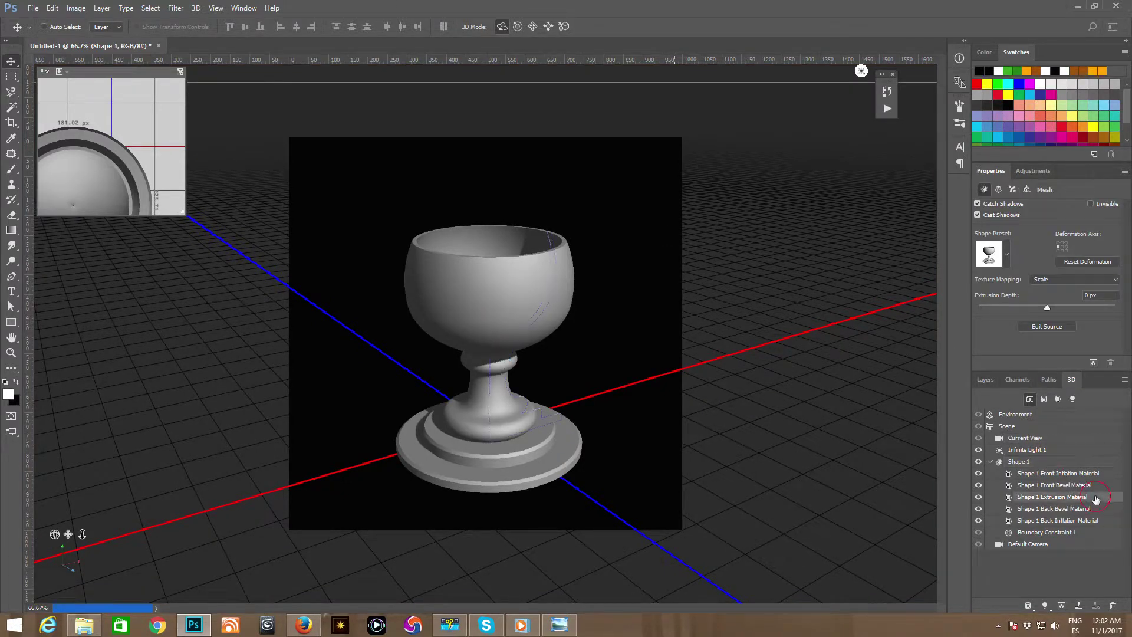
Step: Remove the Extrusion Material's diffuse texture and set its diffuse colour to RGB 60, 40, 10
left_click(1068, 498)
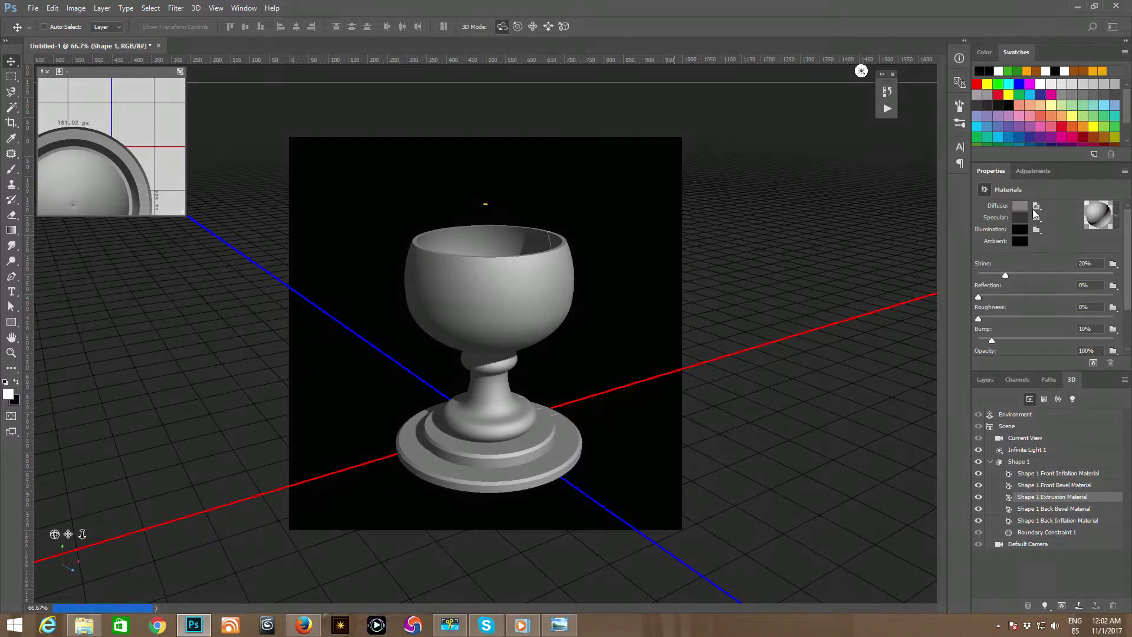
left_click(1035, 207)
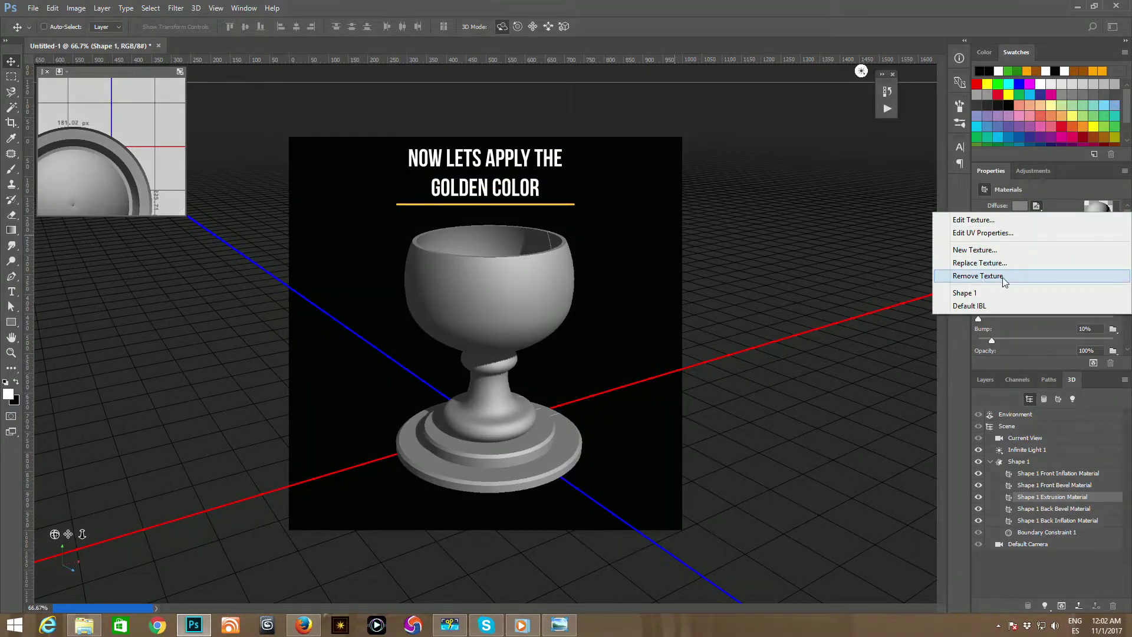
left_click(977, 276)
left_click(1020, 205)
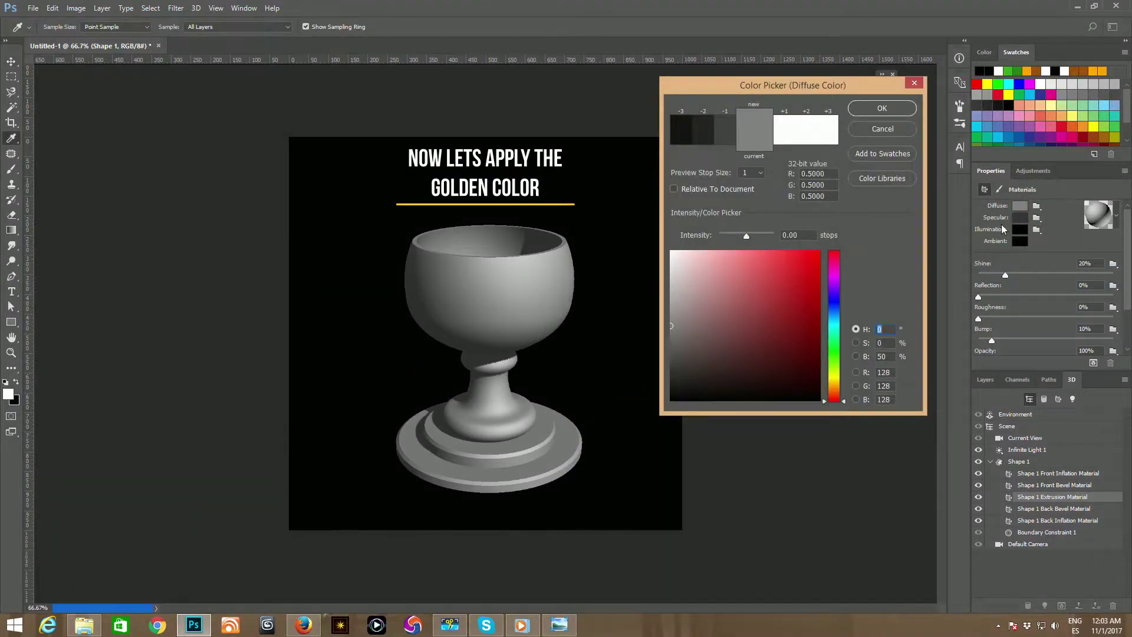
left_click(882, 372)
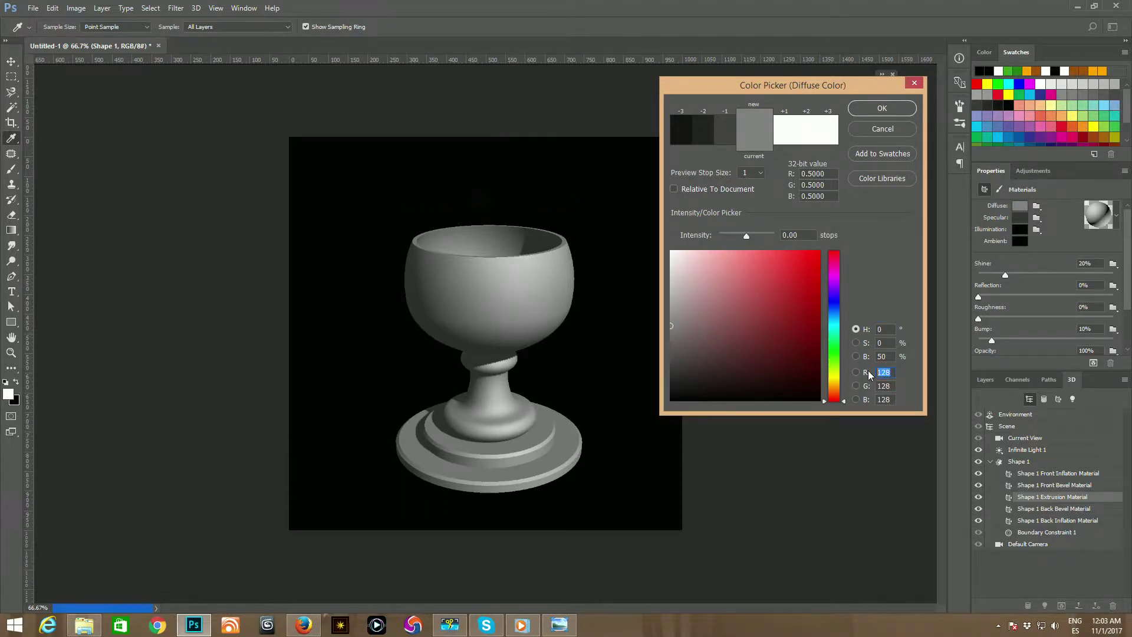
type("60")
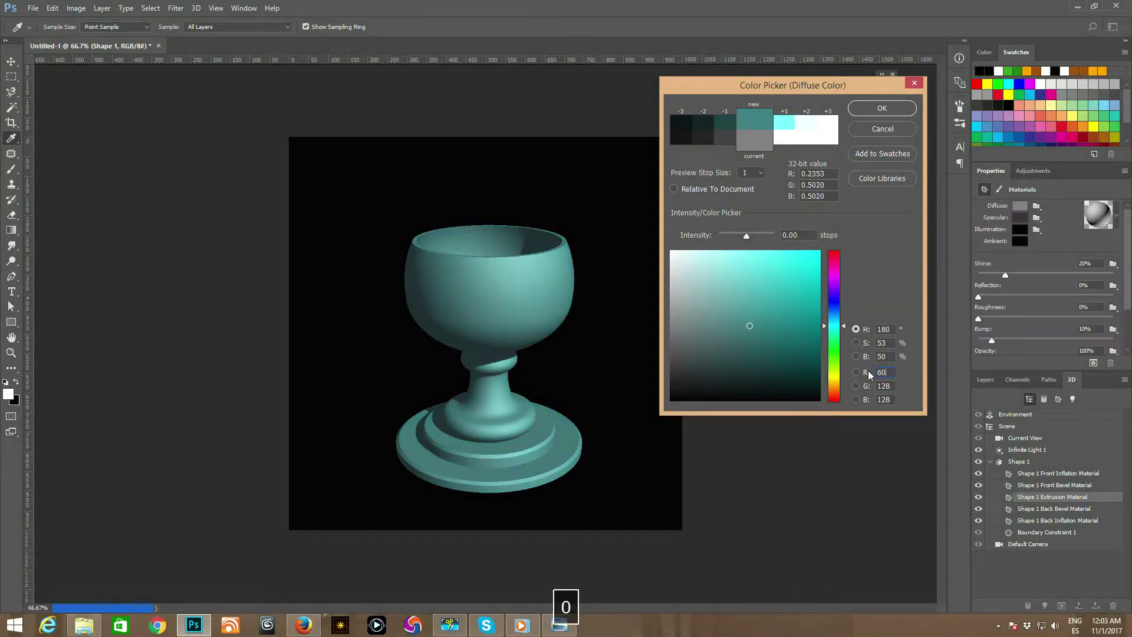
left_click(883, 386)
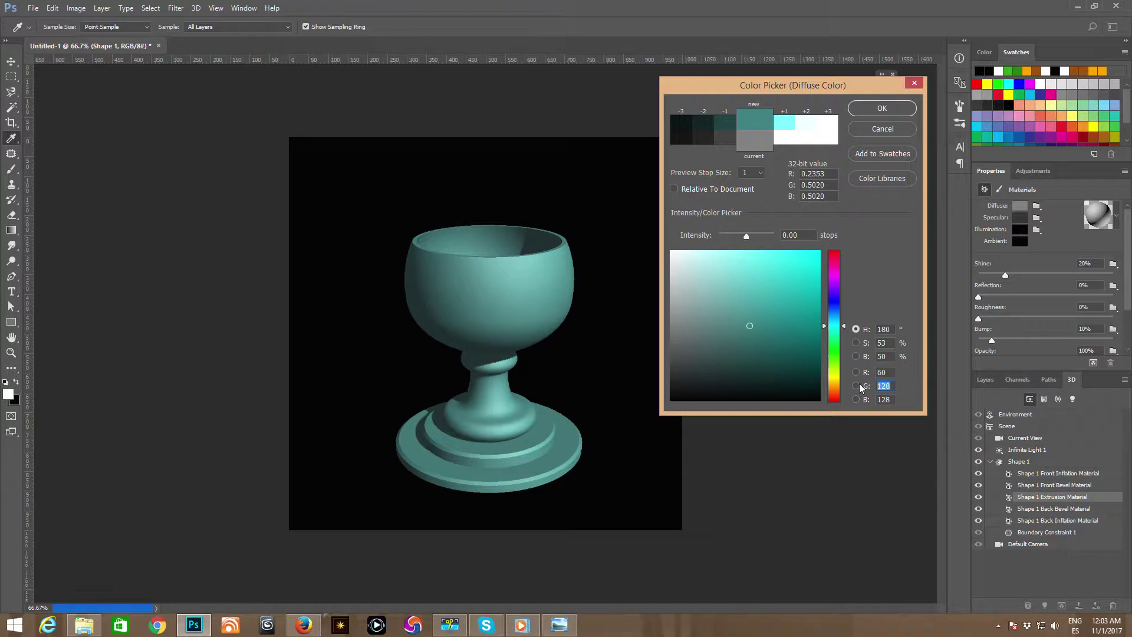
type("40")
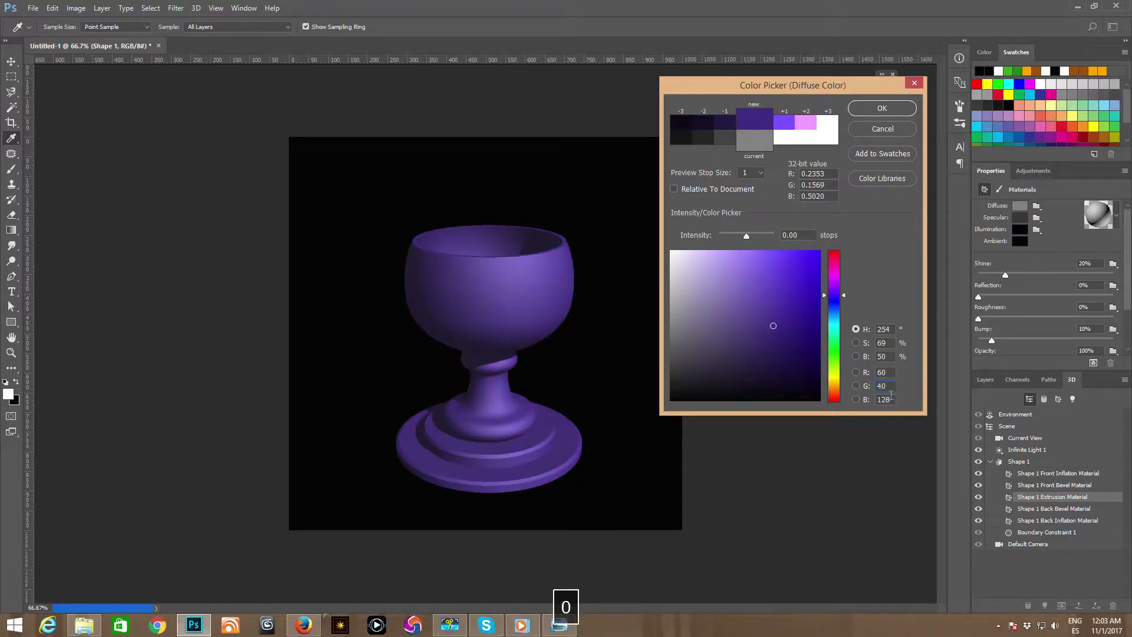
left_click(887, 399)
type("10")
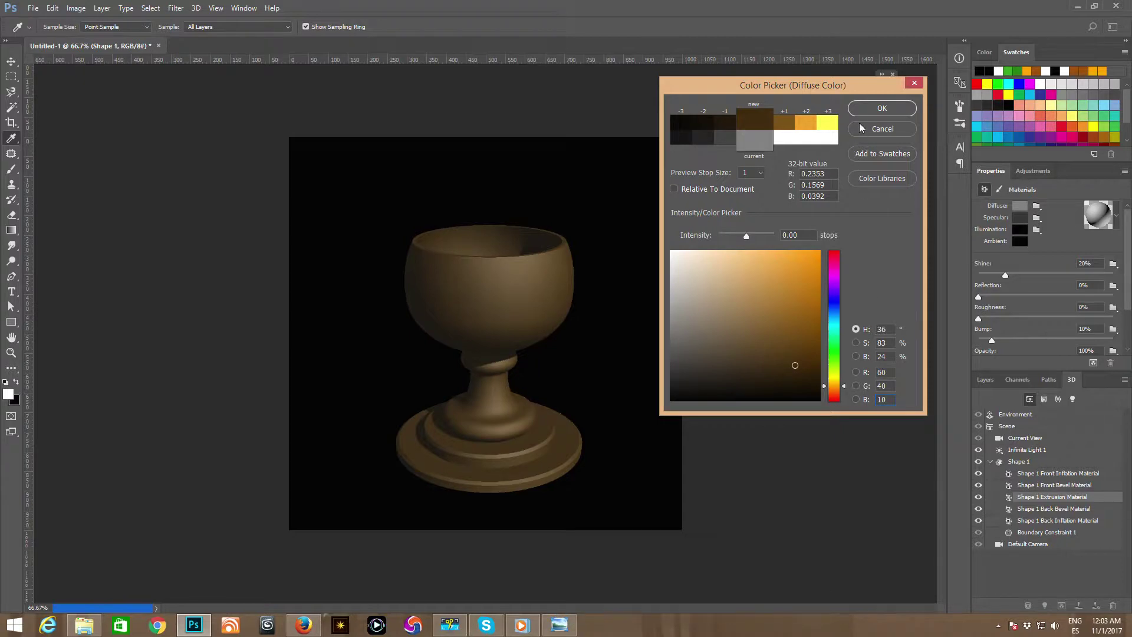
left_click(870, 110)
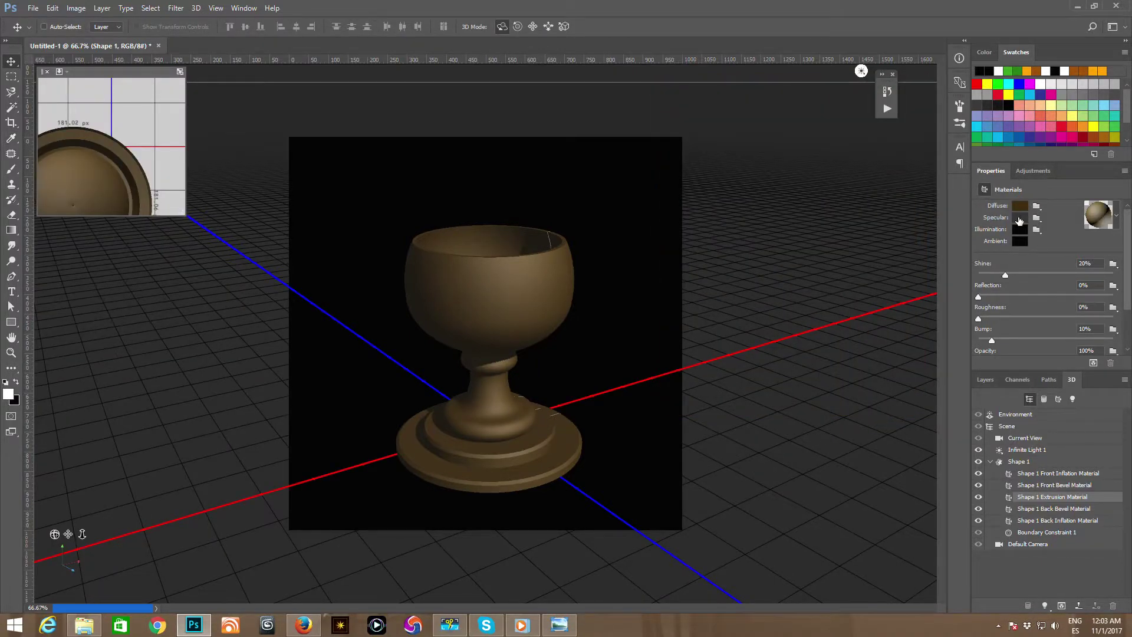
Step: Set the material's specular colour to warm gold RGB 230, 180, 50
left_click(1020, 219)
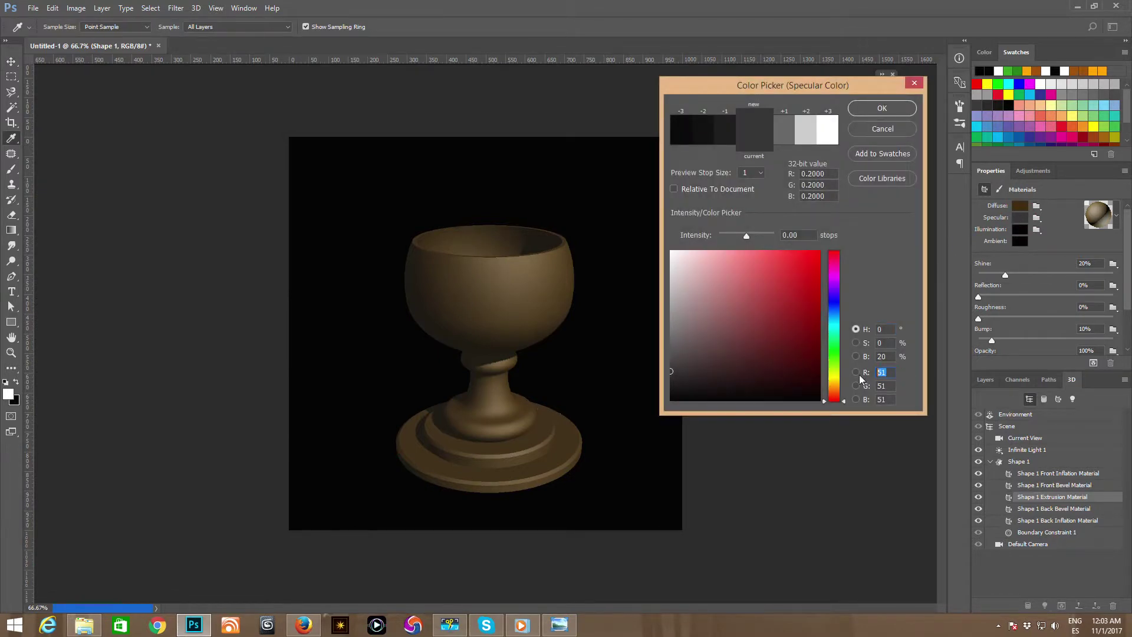
type("230")
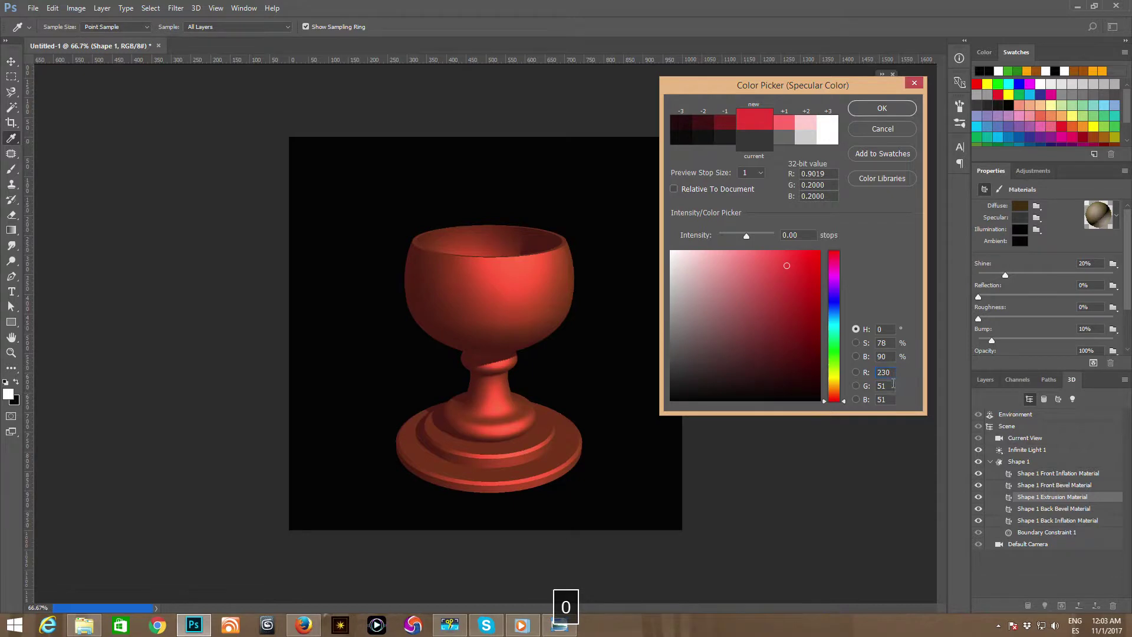
left_click(892, 385)
type("18")
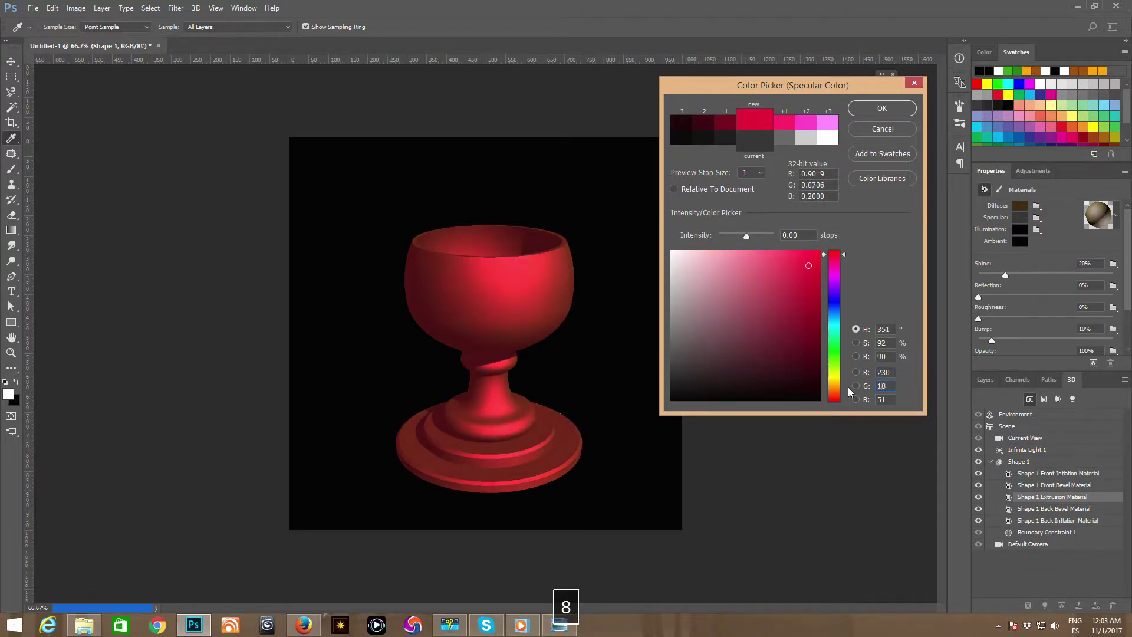
type("0")
left_click(882, 399)
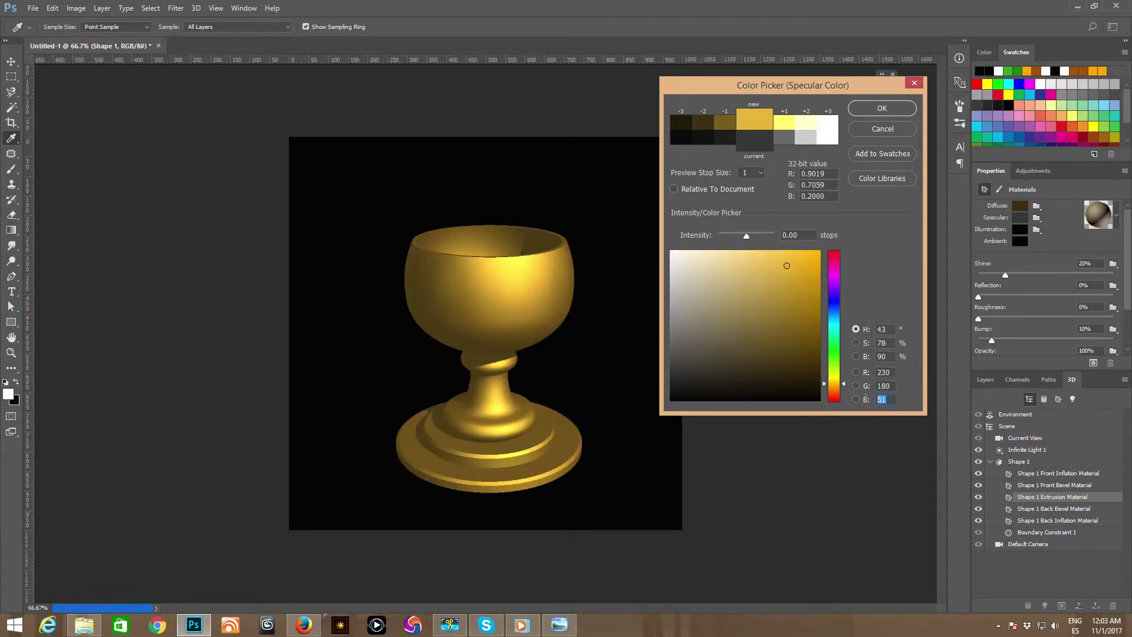
type("50")
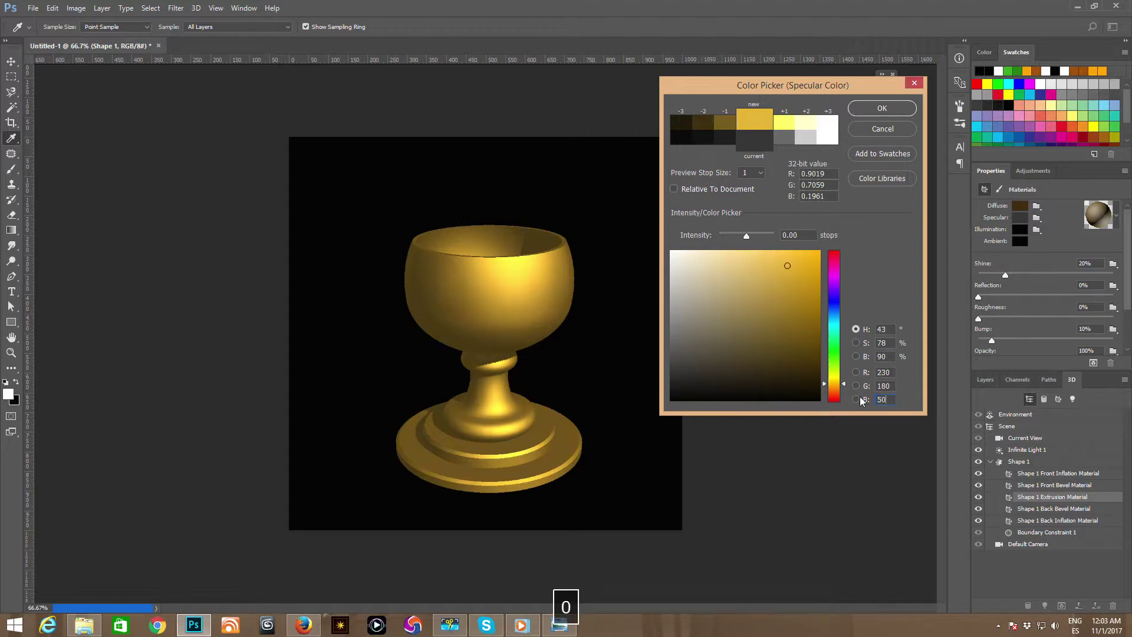
left_click(879, 112)
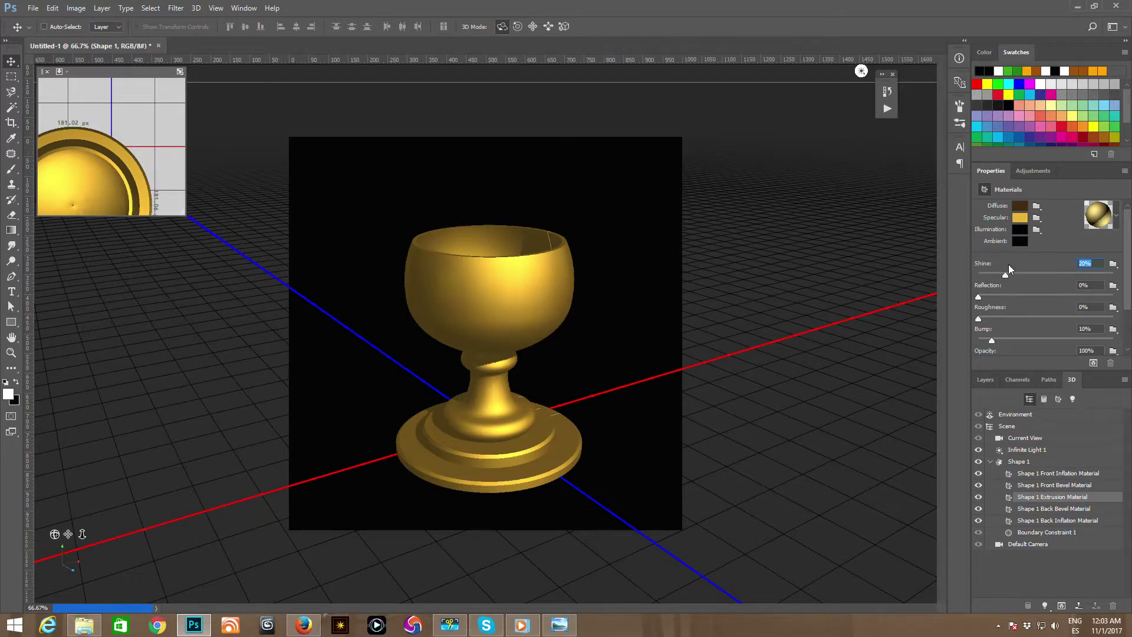
Step: Set the material's Reflection to 5%
left_click(1095, 284)
type("5")
left_click(32, 7)
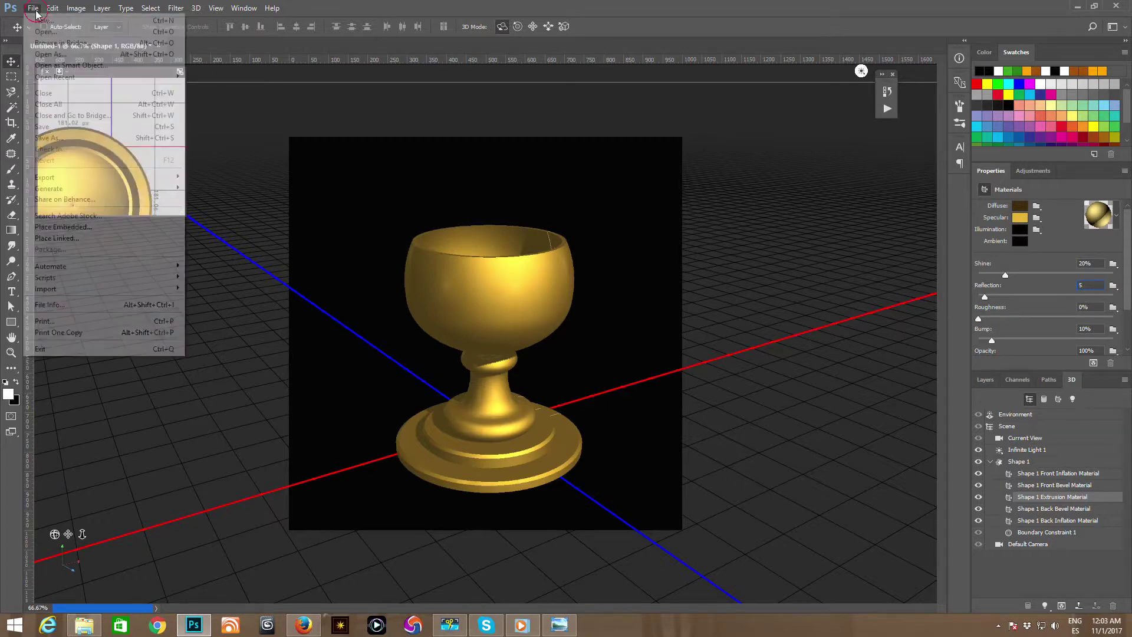
Step: Make a new 1000 × 1000 black document with a near-black Dissolve Color Overlay at 20% opacity
left_click(47, 19)
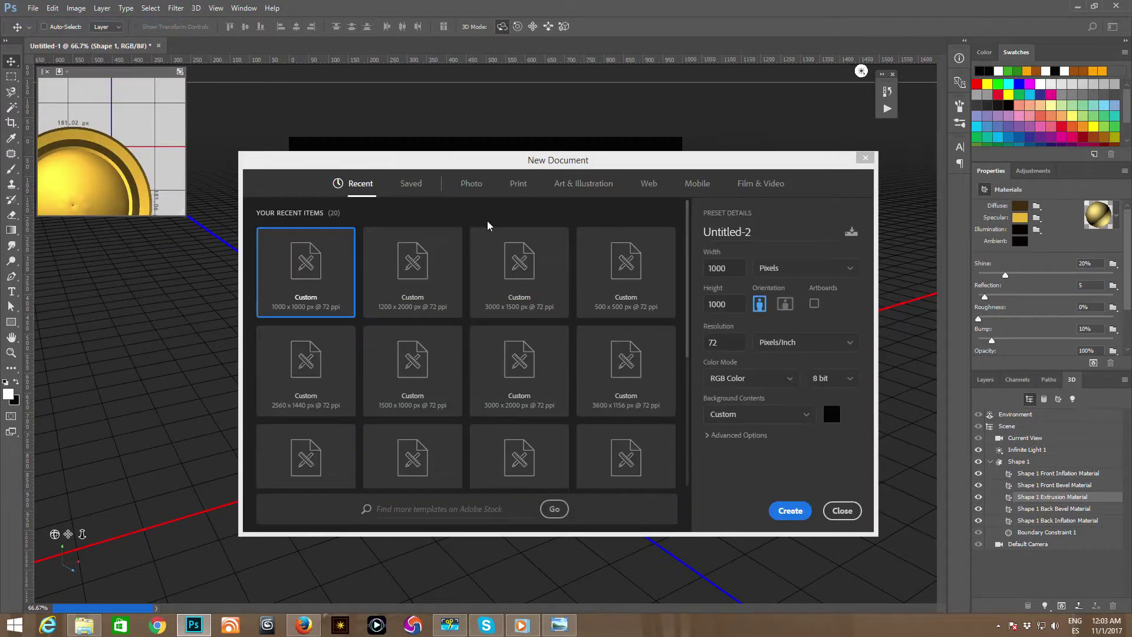
left_click(803, 512)
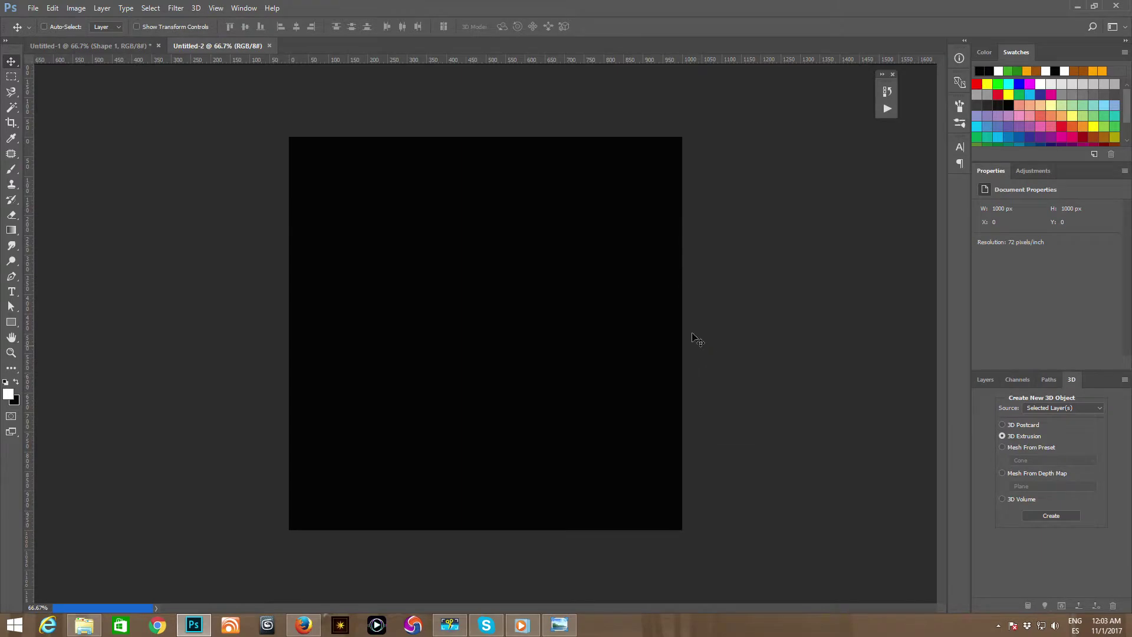
left_click(985, 385)
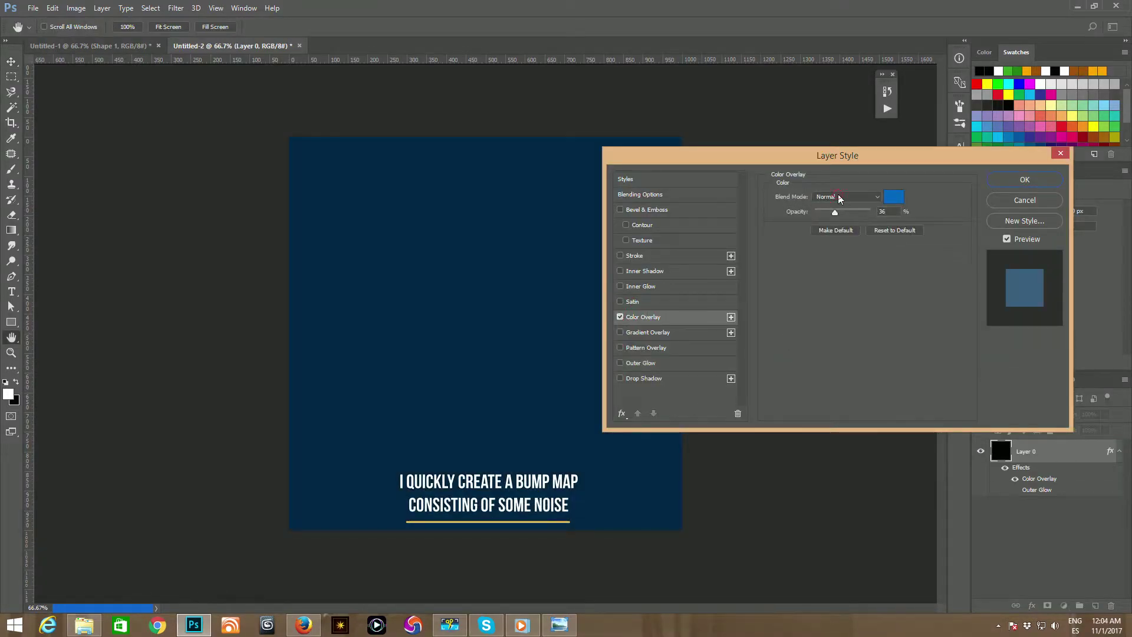
left_click(843, 197)
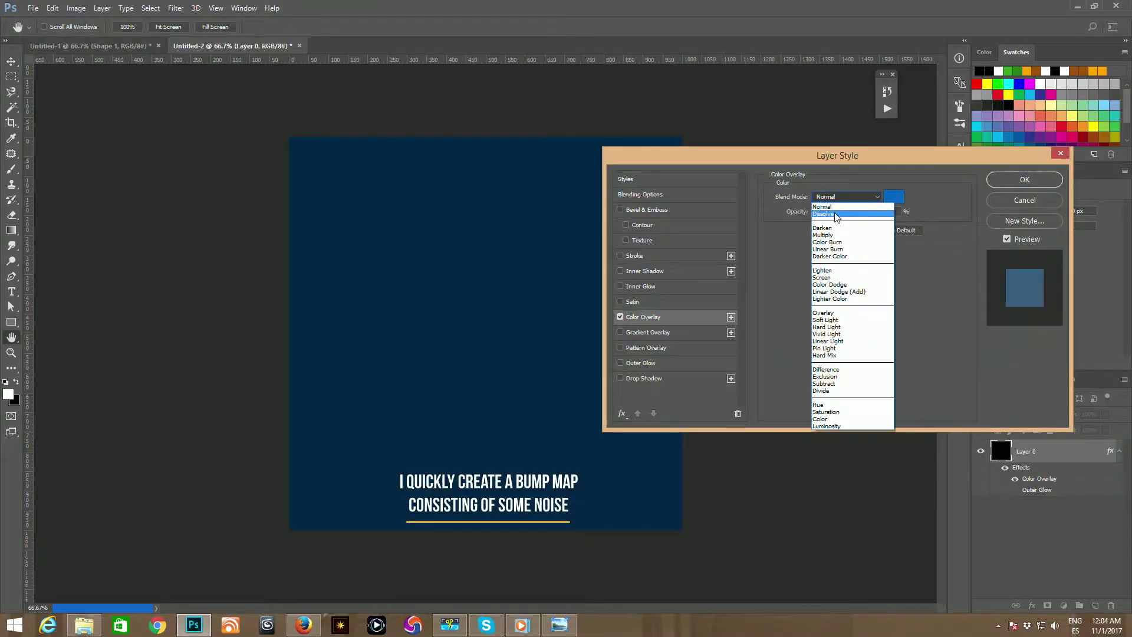
left_click(890, 199)
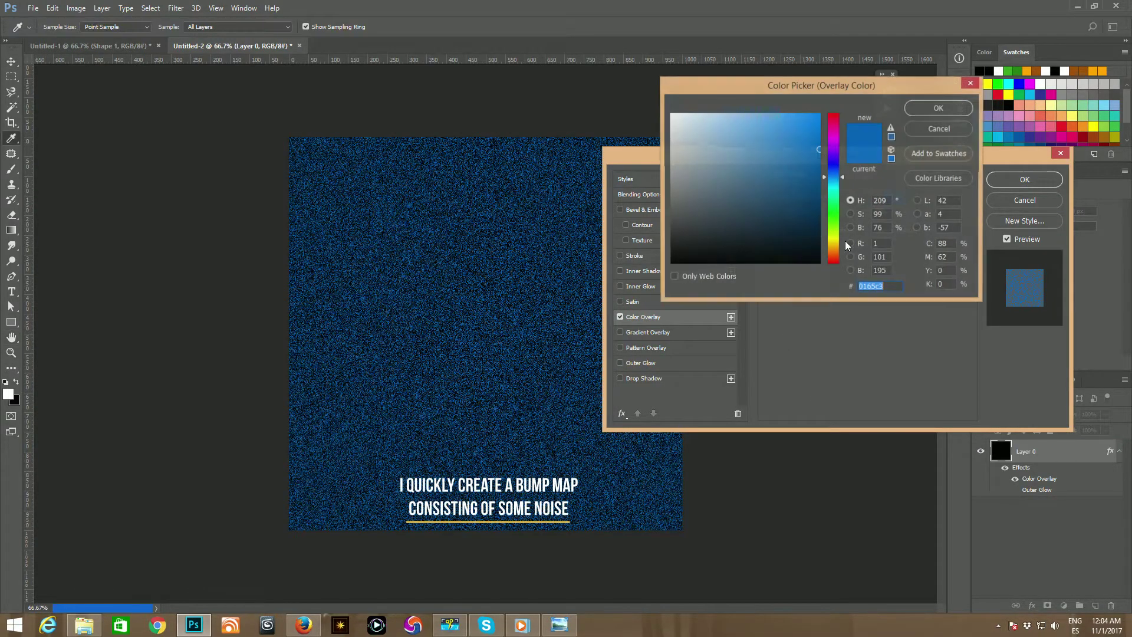
left_click_drag(674, 242, 671, 255)
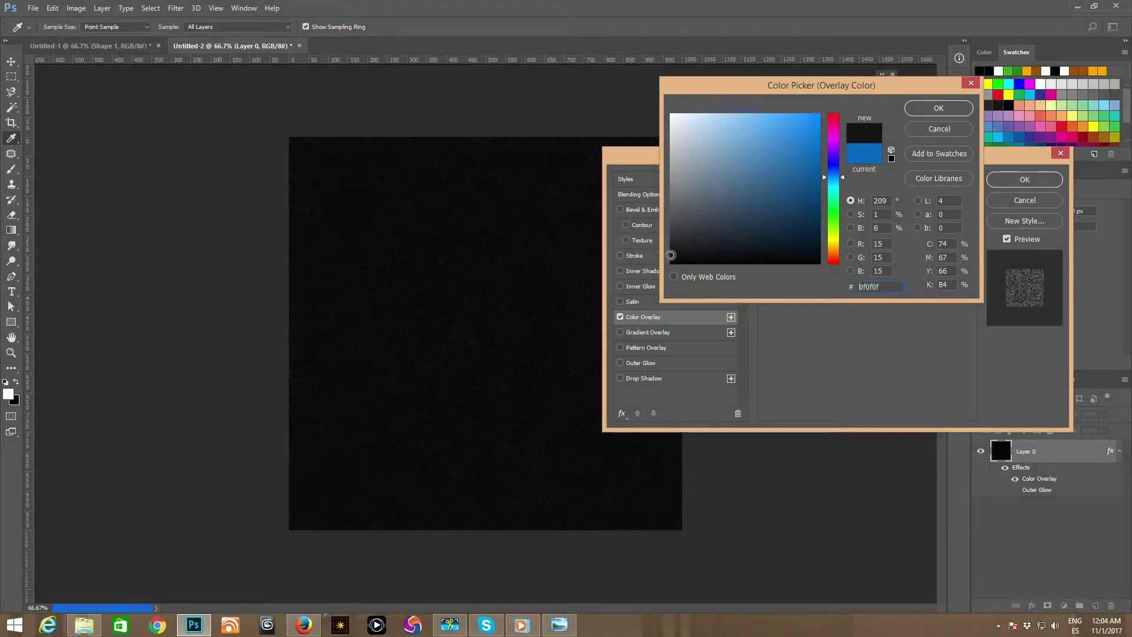
left_click(934, 110)
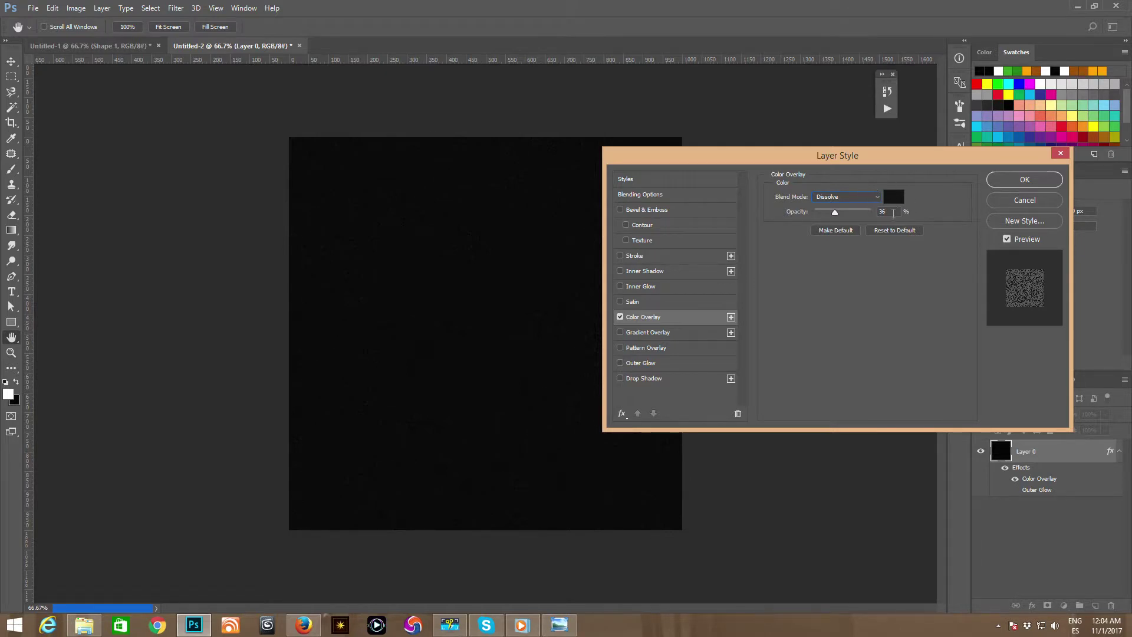
type("10")
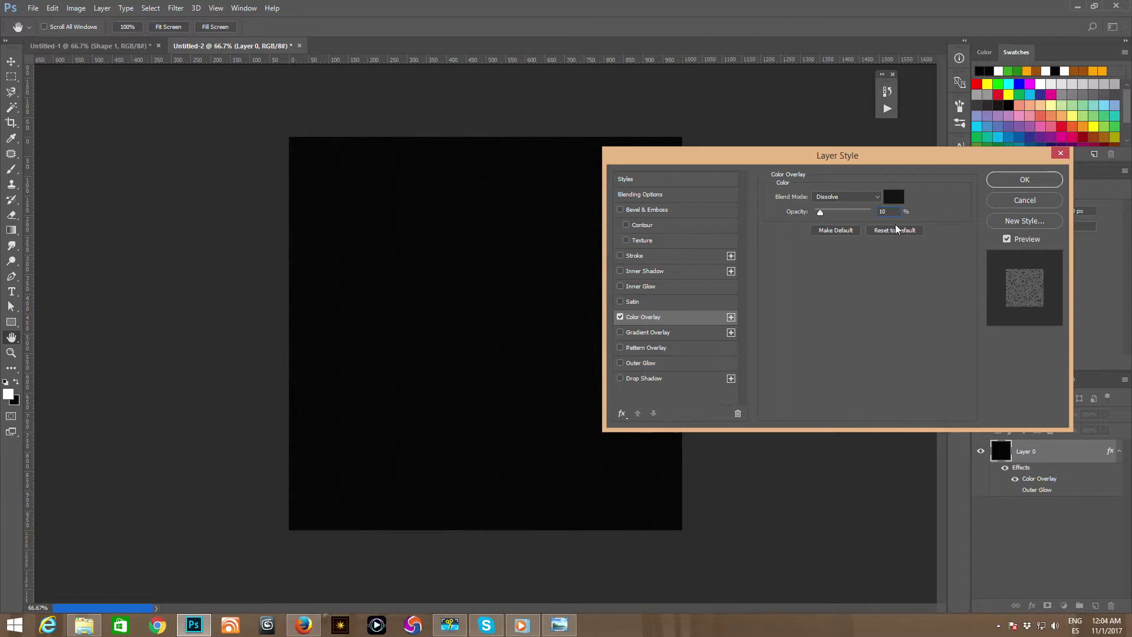
type("20")
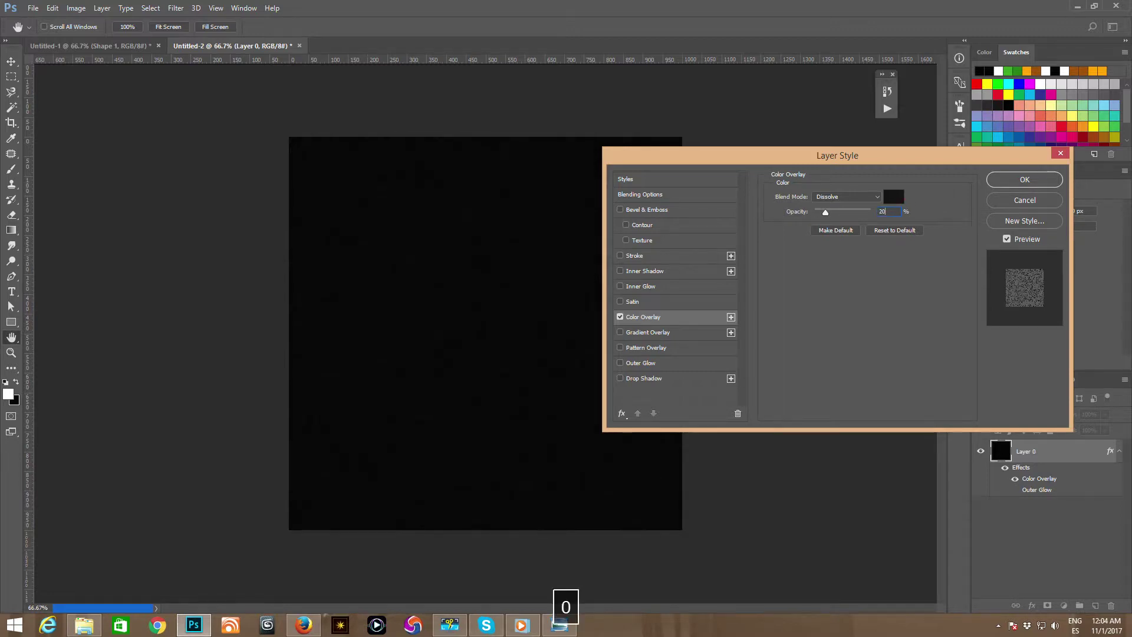
left_click(1007, 181)
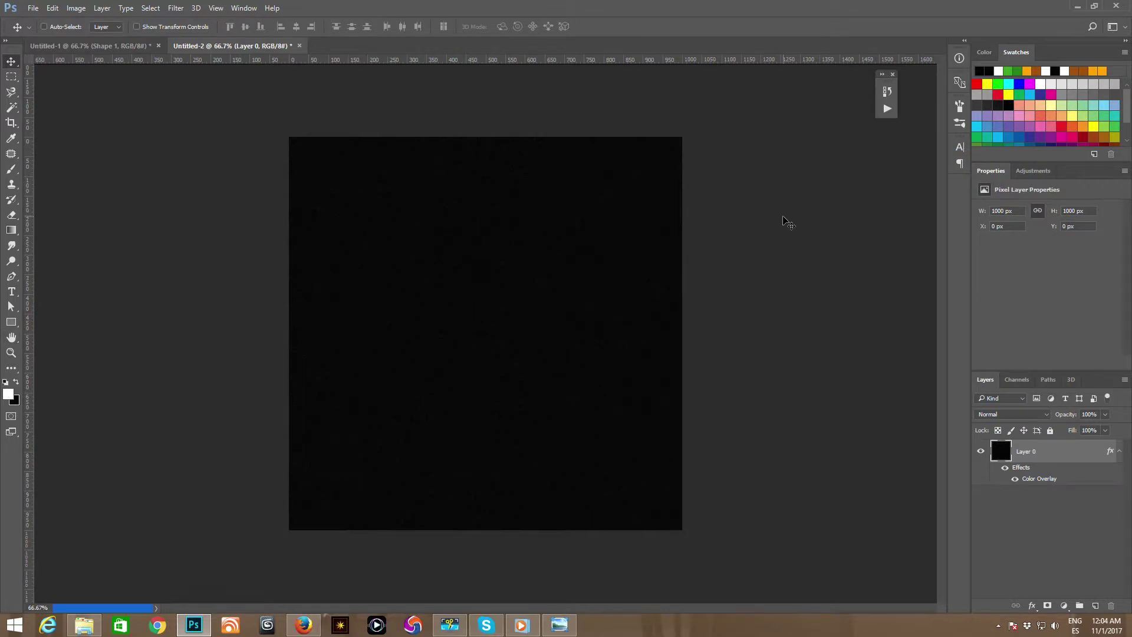
Step: Export the noise texture via Save for Web as JPEG noisebump.jpg in the tutorial folder
key("ctrl+alt+shift+s")
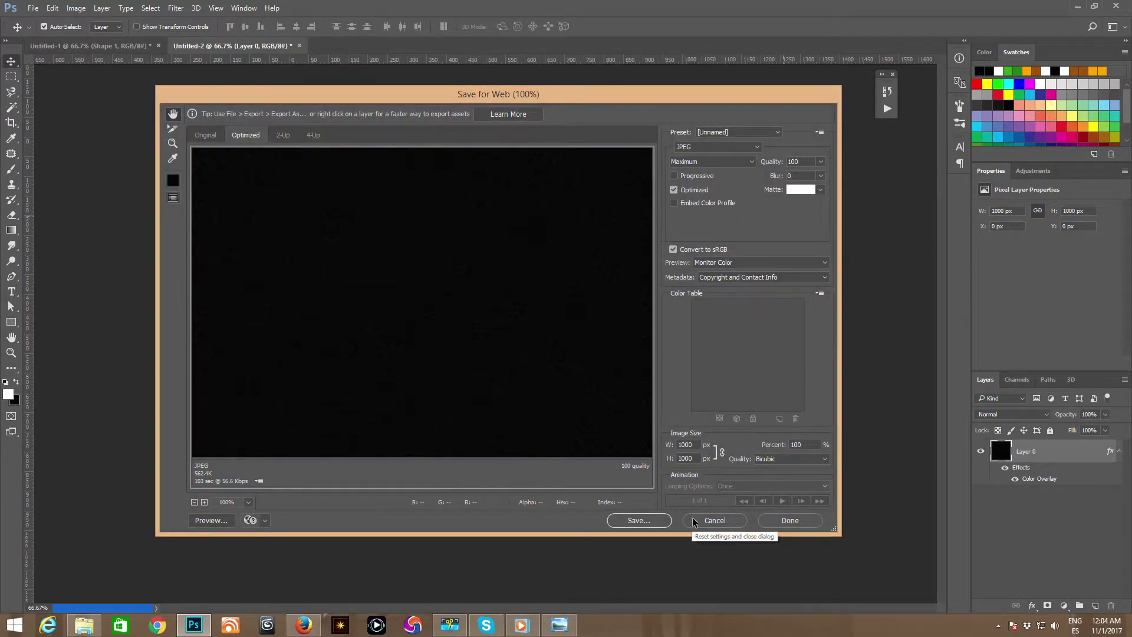
left_click(727, 148)
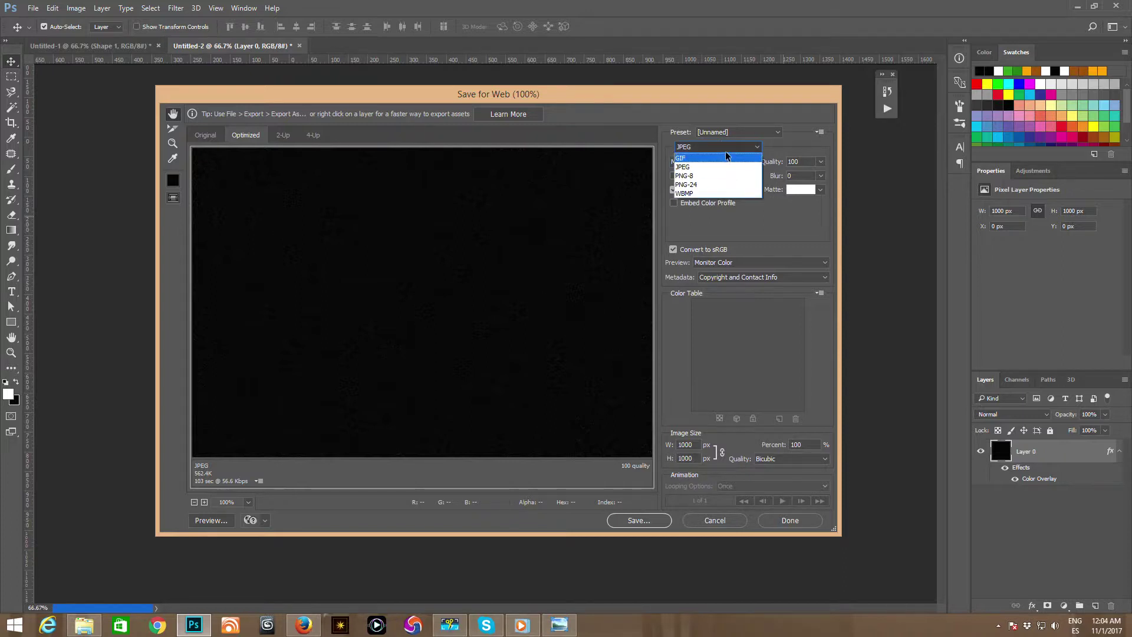
left_click(768, 147)
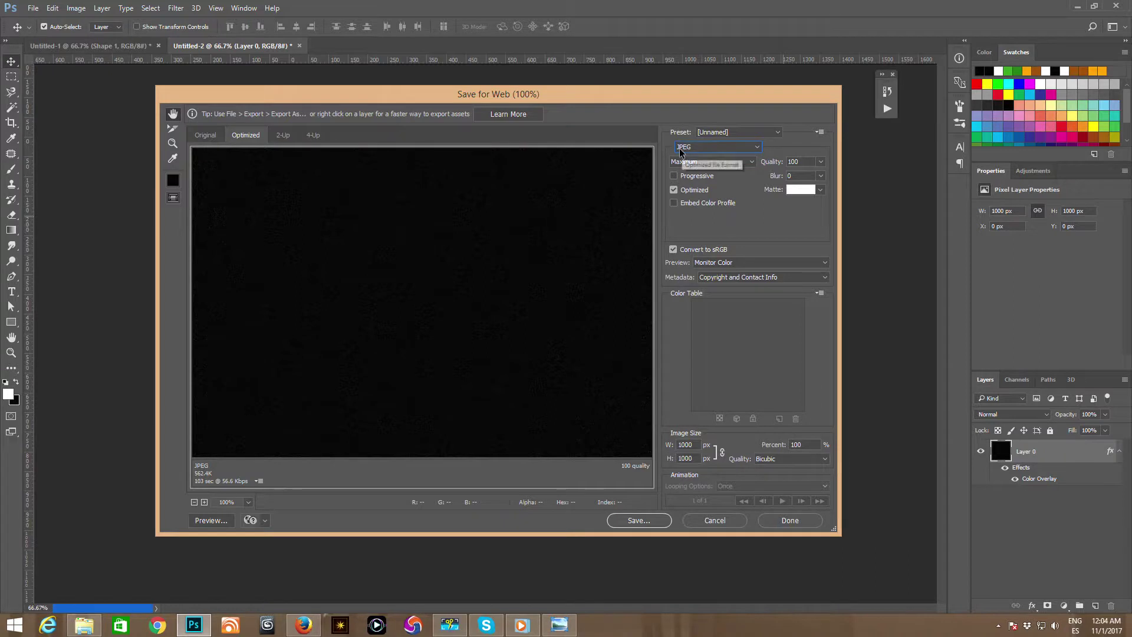
left_click(646, 521)
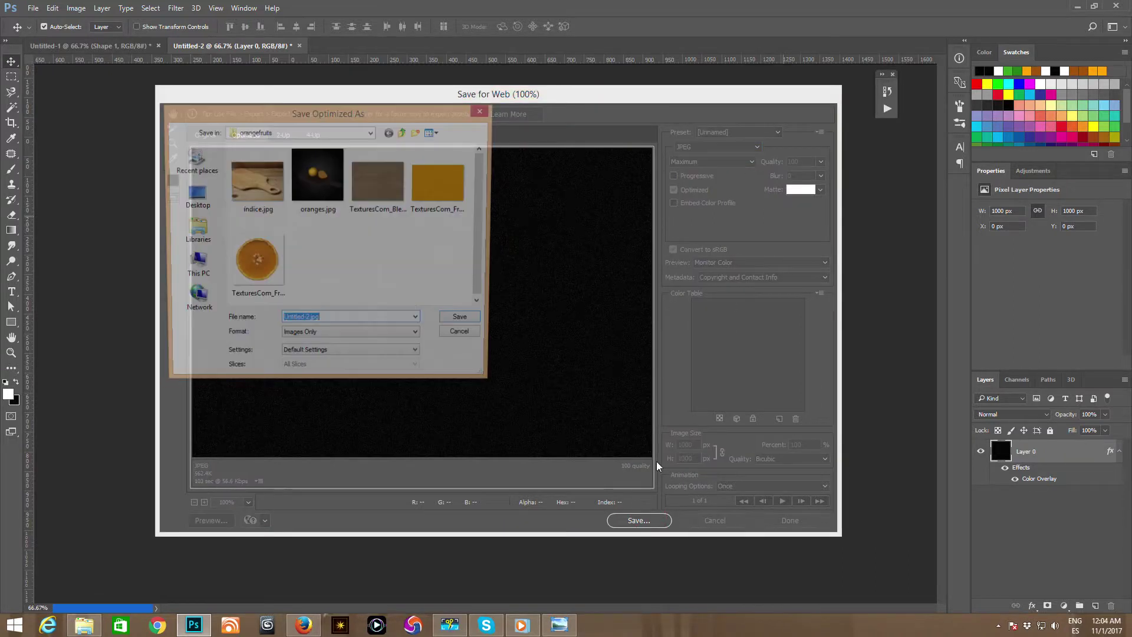
left_click(277, 132)
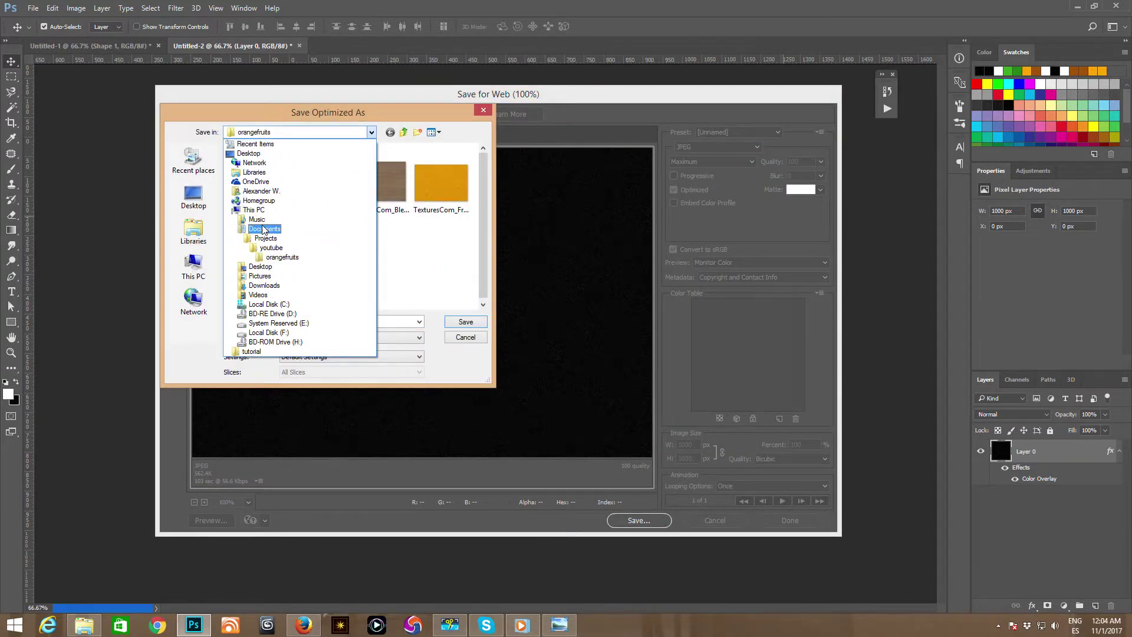
left_click(281, 264)
double_click(255, 180)
left_click(299, 319)
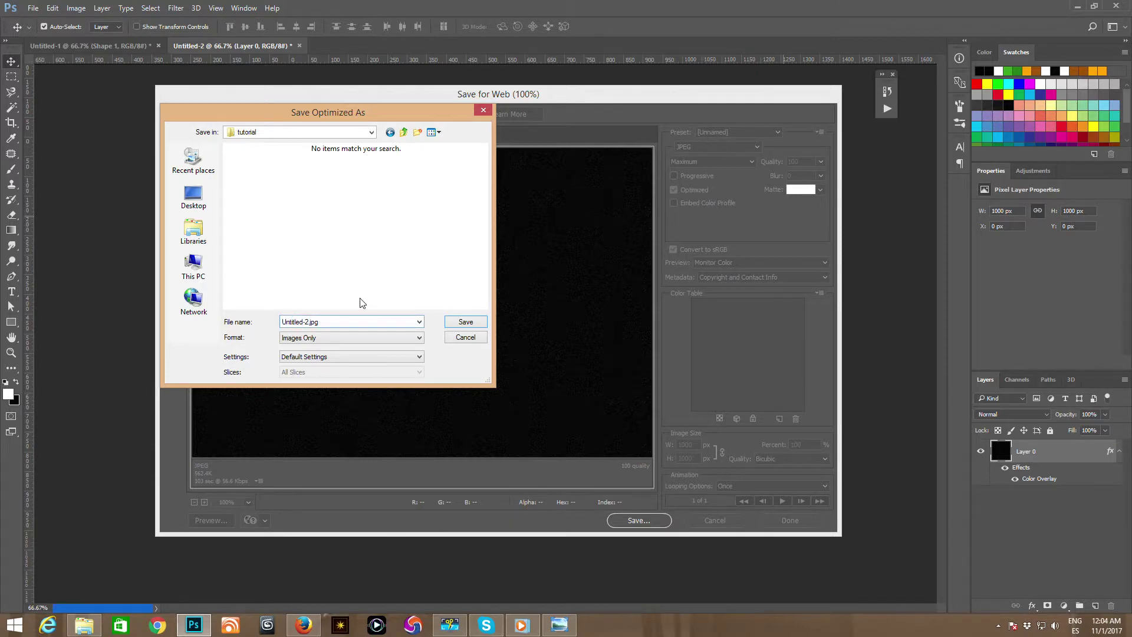
key("ctrl+shift+Left")
type("noisebump")
key("Return")
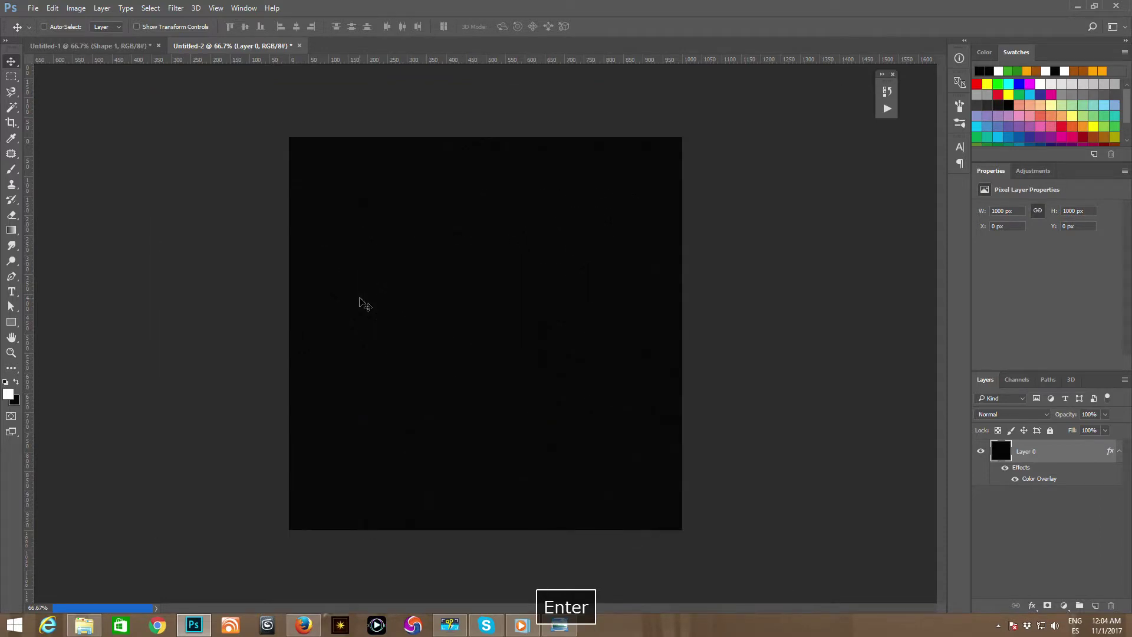
left_click(136, 46)
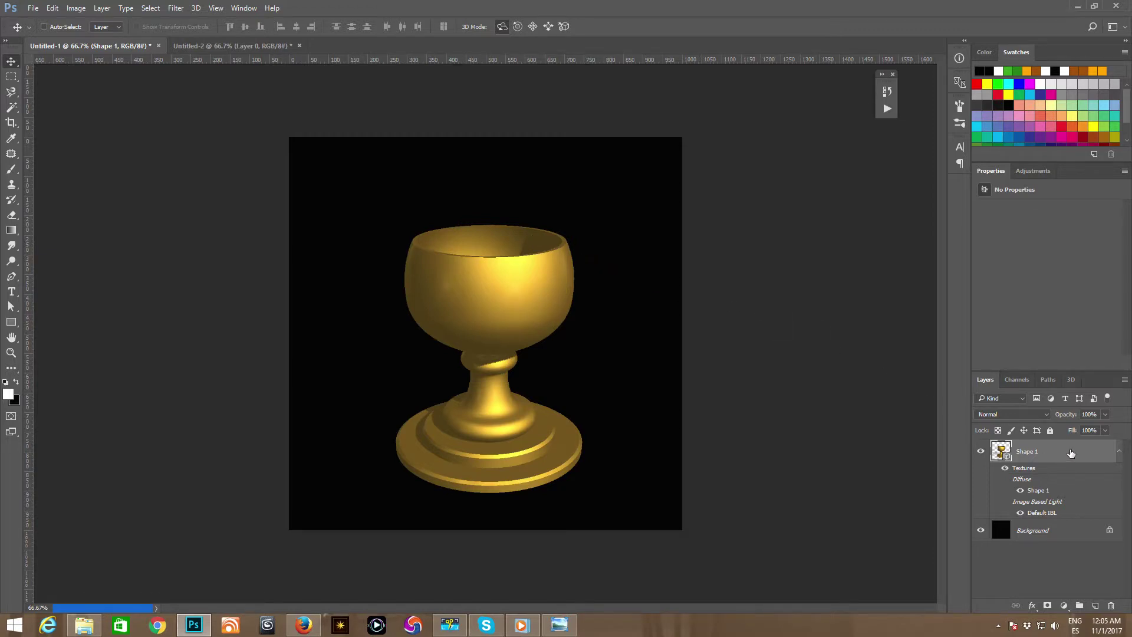
Step: Return to Untitled-1 and show Shape 1's material presets, with bump still at 10%
left_click(1071, 453)
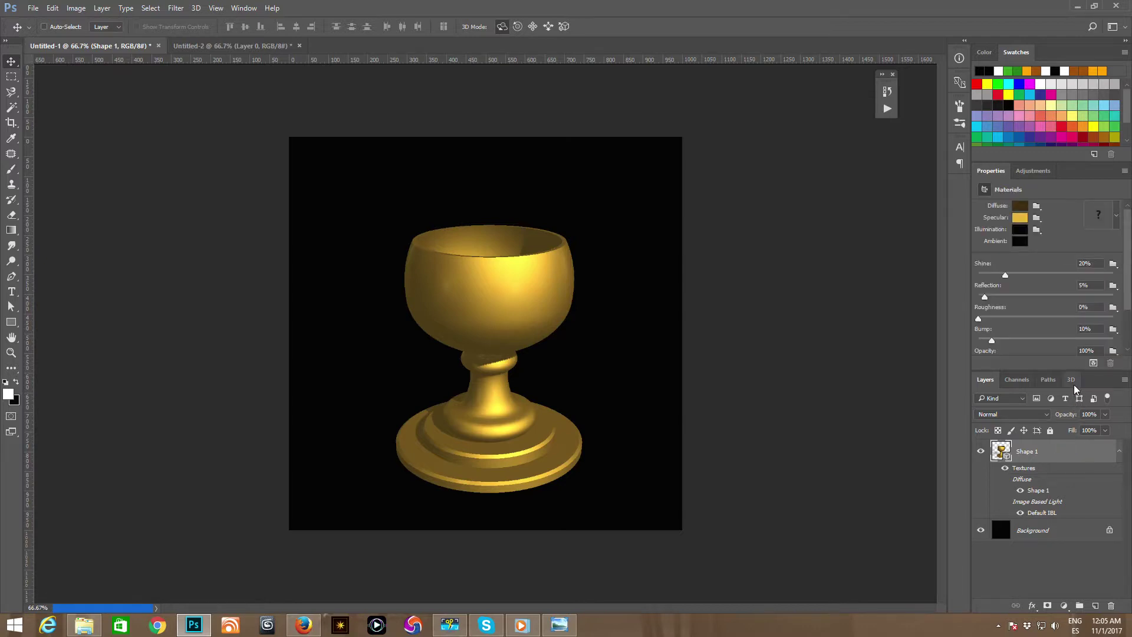
left_click(1128, 305)
left_click_drag(1128, 305, 1128, 311)
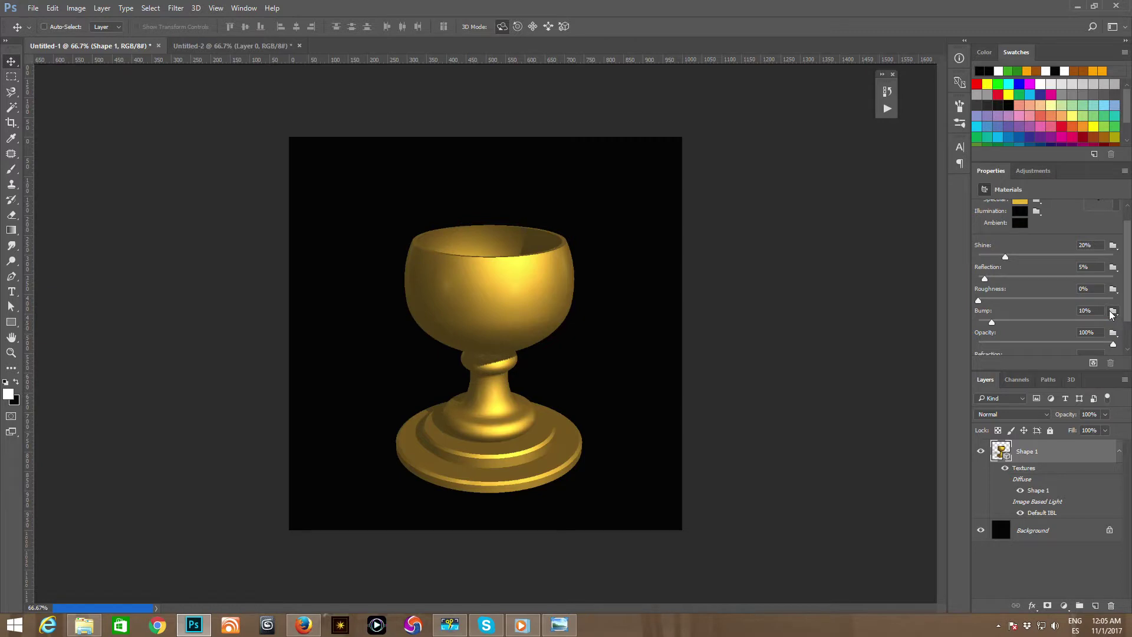
left_click_drag(1126, 309, 1125, 286)
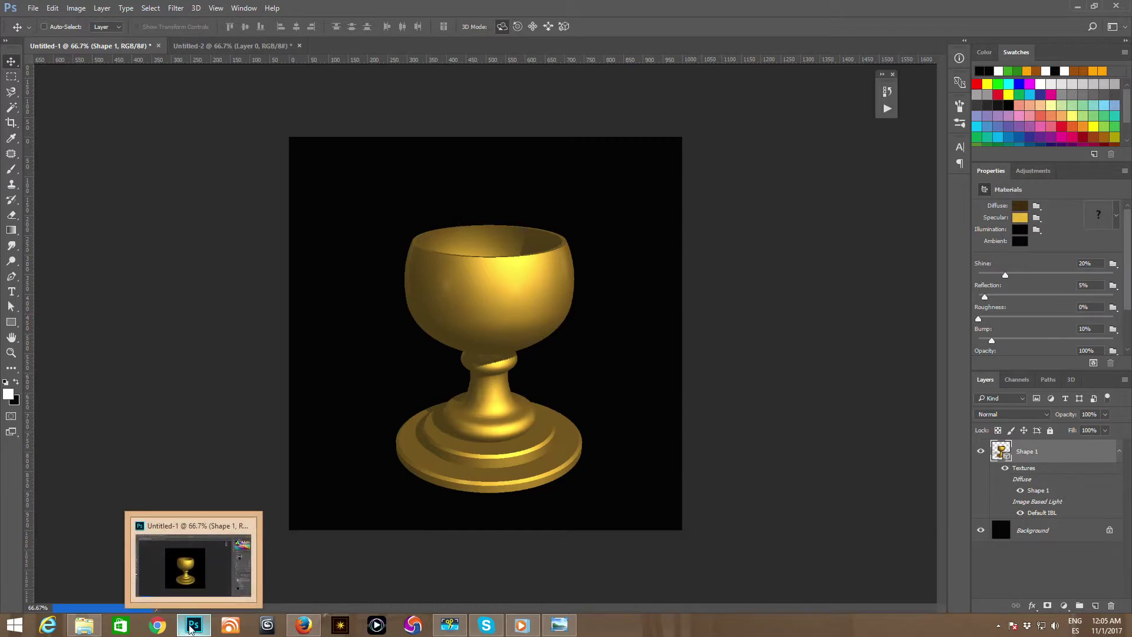
key("space")
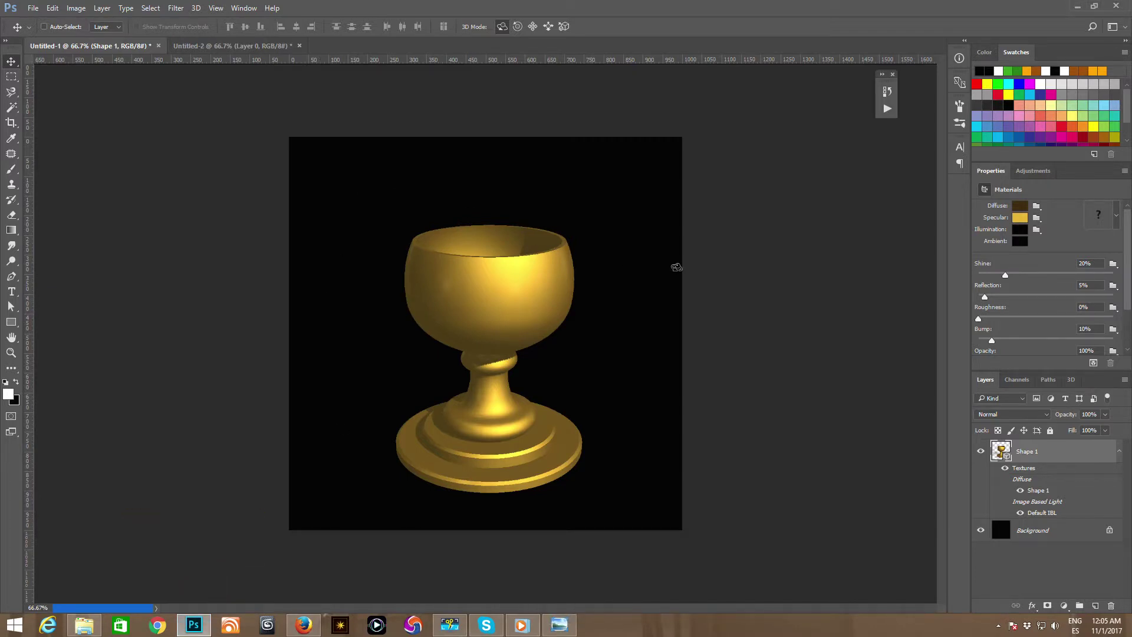
left_click(1115, 217)
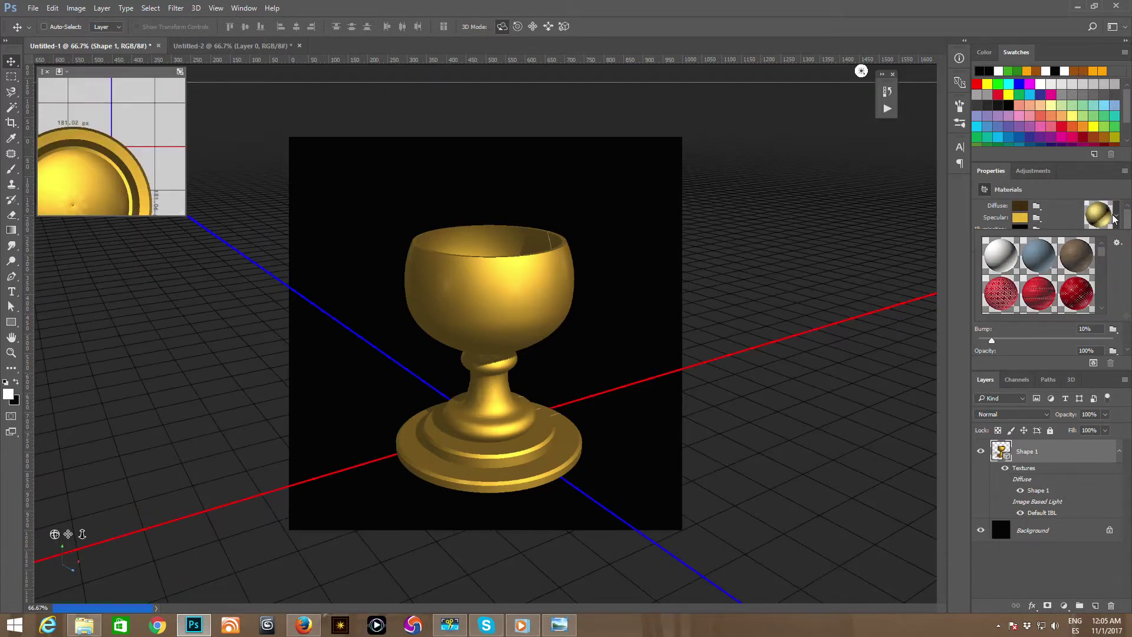
Step: Load noisebump.jpg from the tutorial folder as the goblet's bump texture
left_click(1114, 217)
left_click(1113, 329)
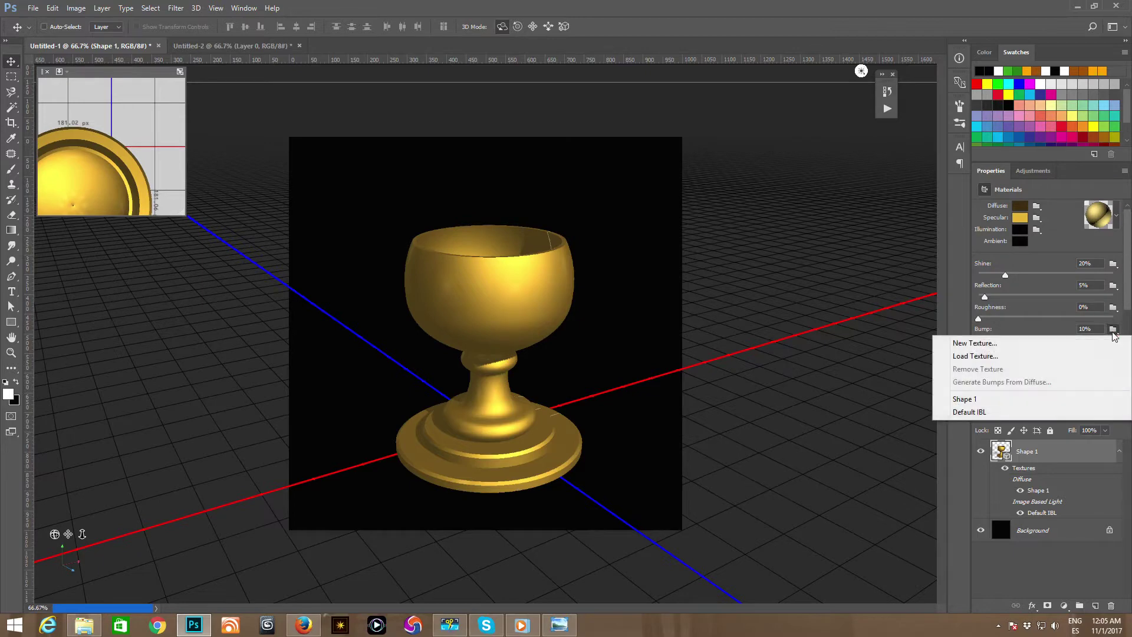
left_click(1013, 356)
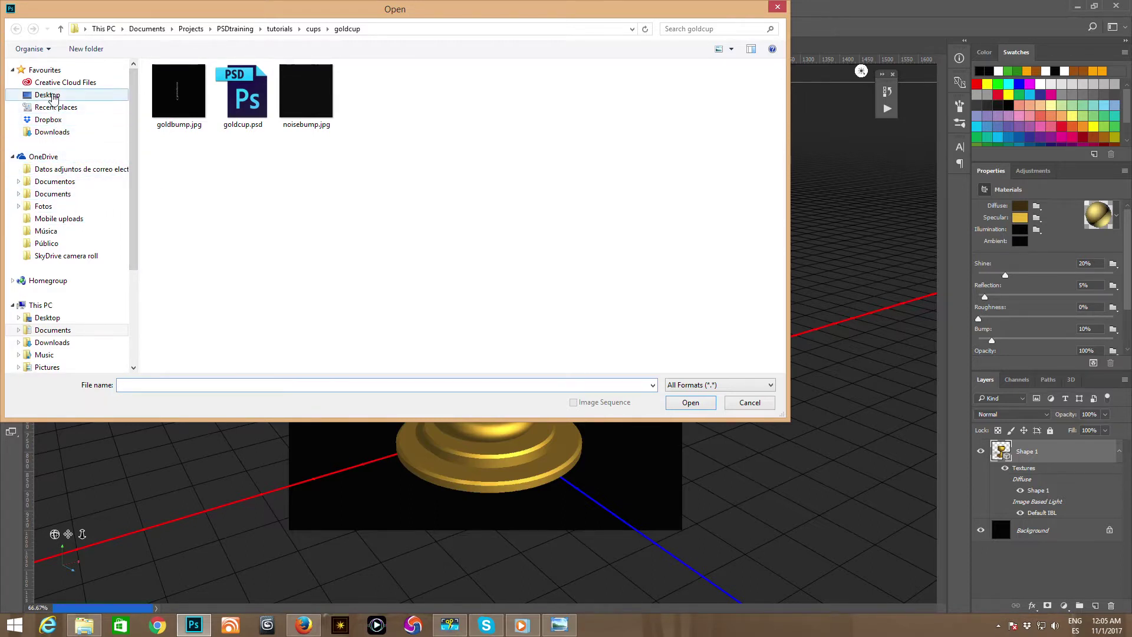
left_click(53, 96)
double_click(177, 147)
left_click(184, 101)
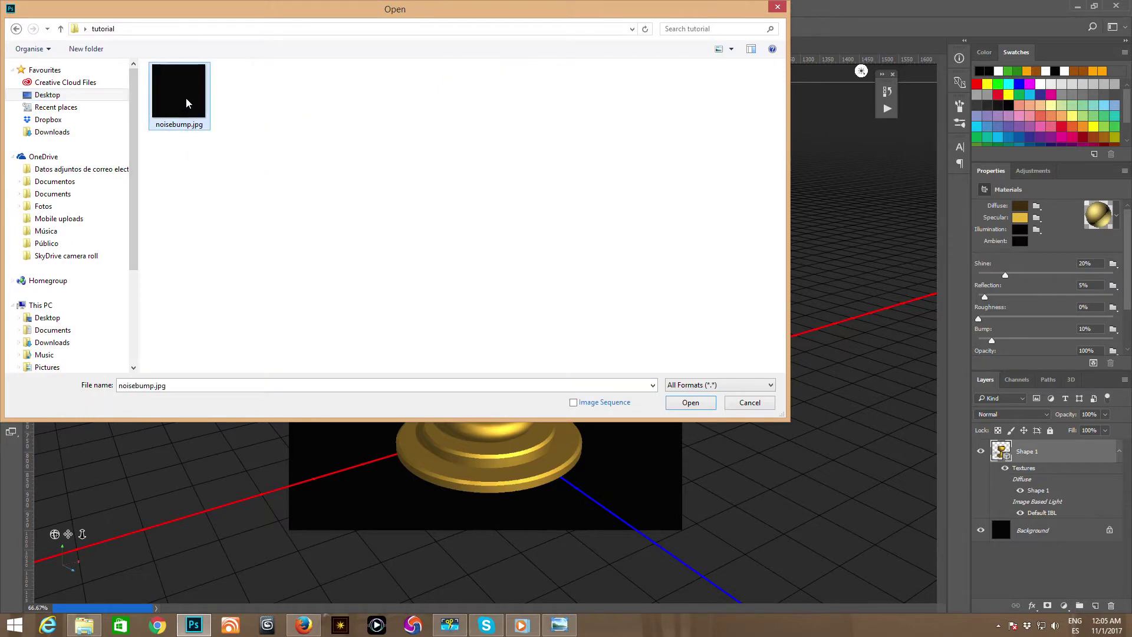
left_click(687, 402)
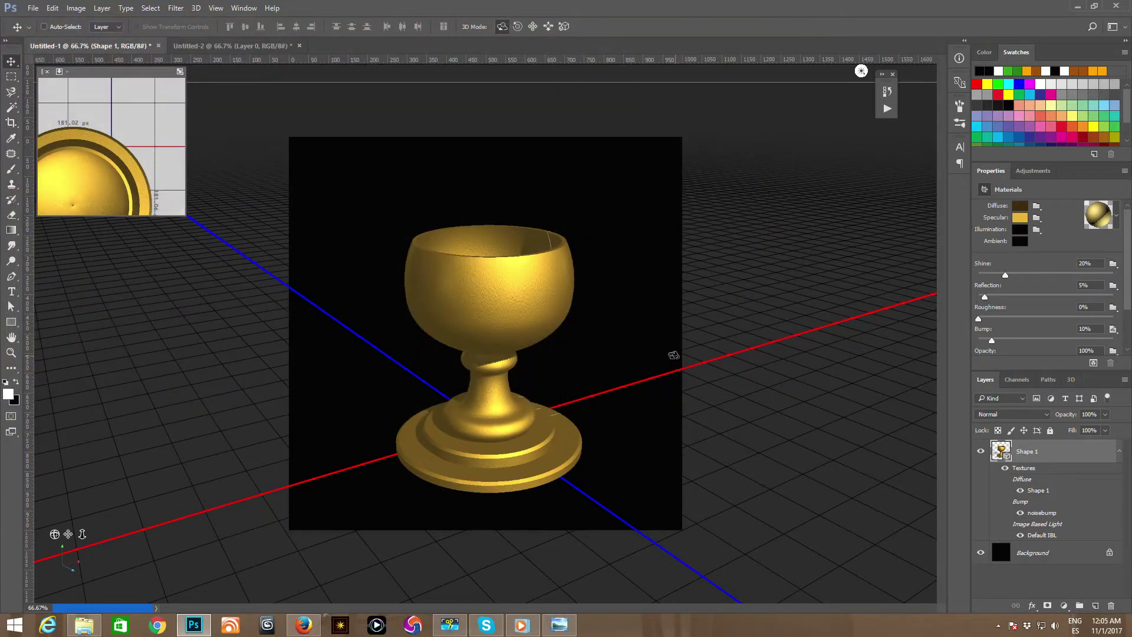
Step: Set the bump strength to 5% and unlock the Background into Layer 0
left_click(1095, 329)
type("5")
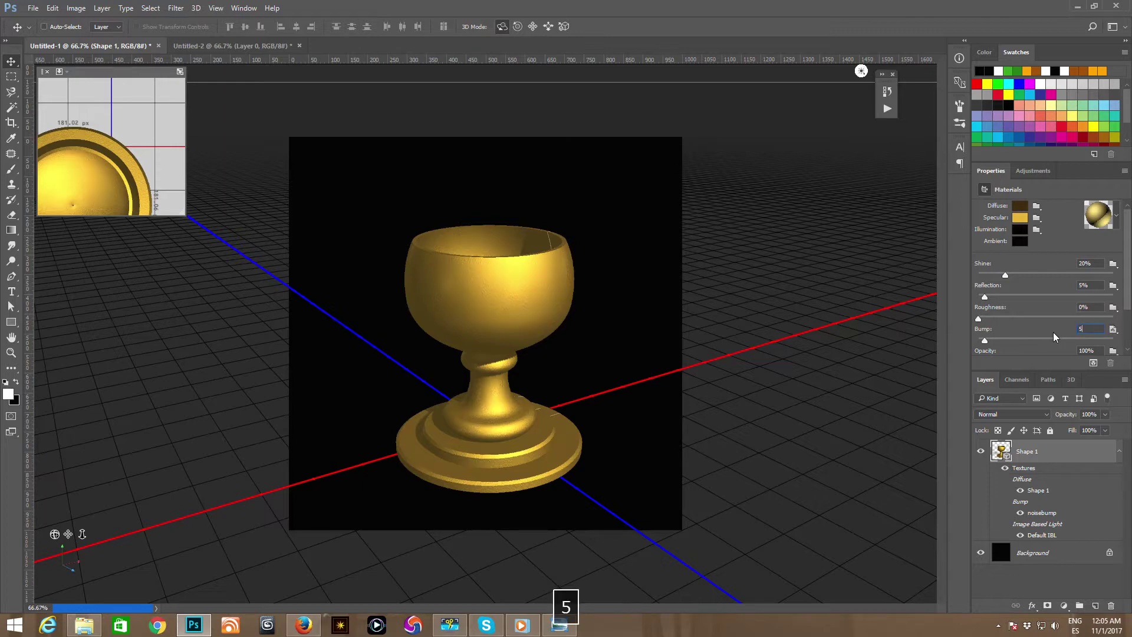
key("Return")
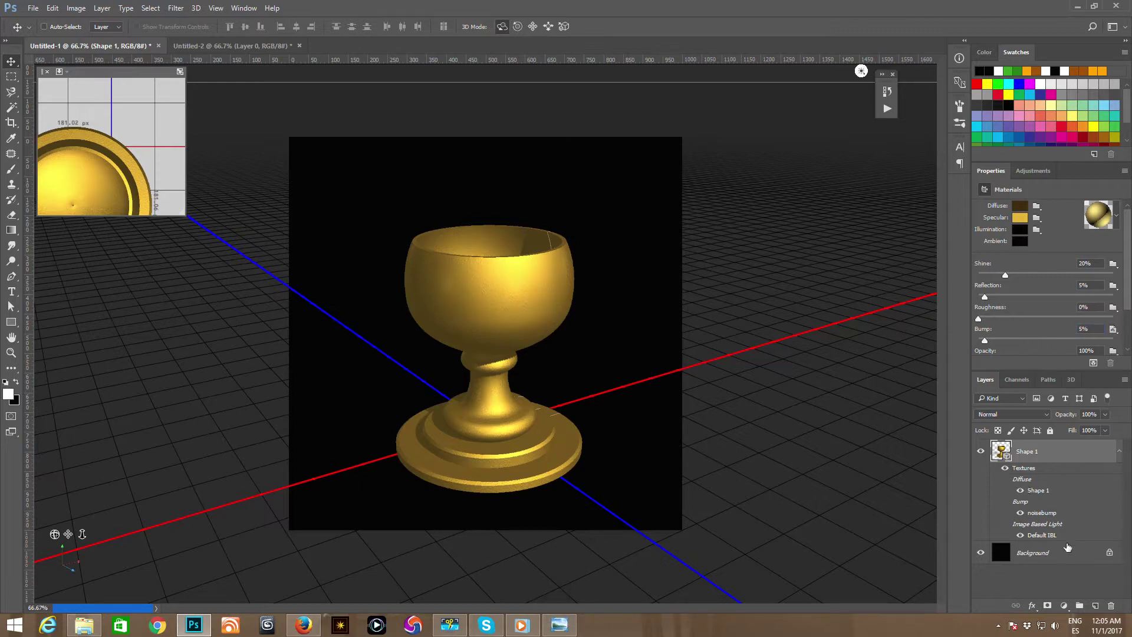
left_click(1107, 554)
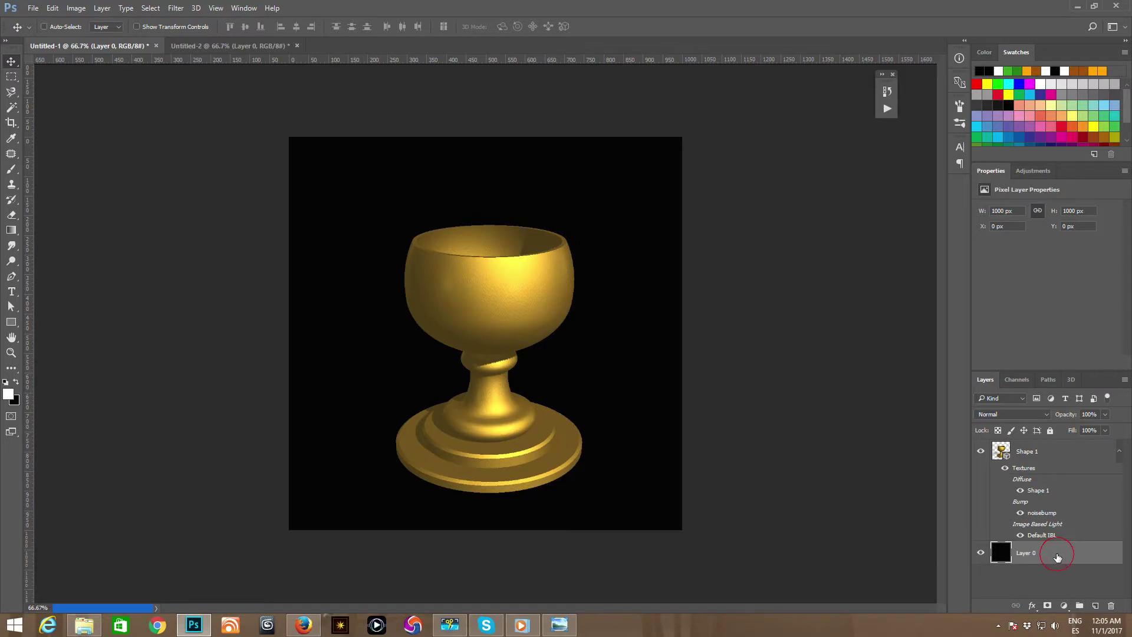
Step: Give Layer 0 a radial gold Gradient Overlay at 34% opacity and 93% scale
double_click(1056, 555)
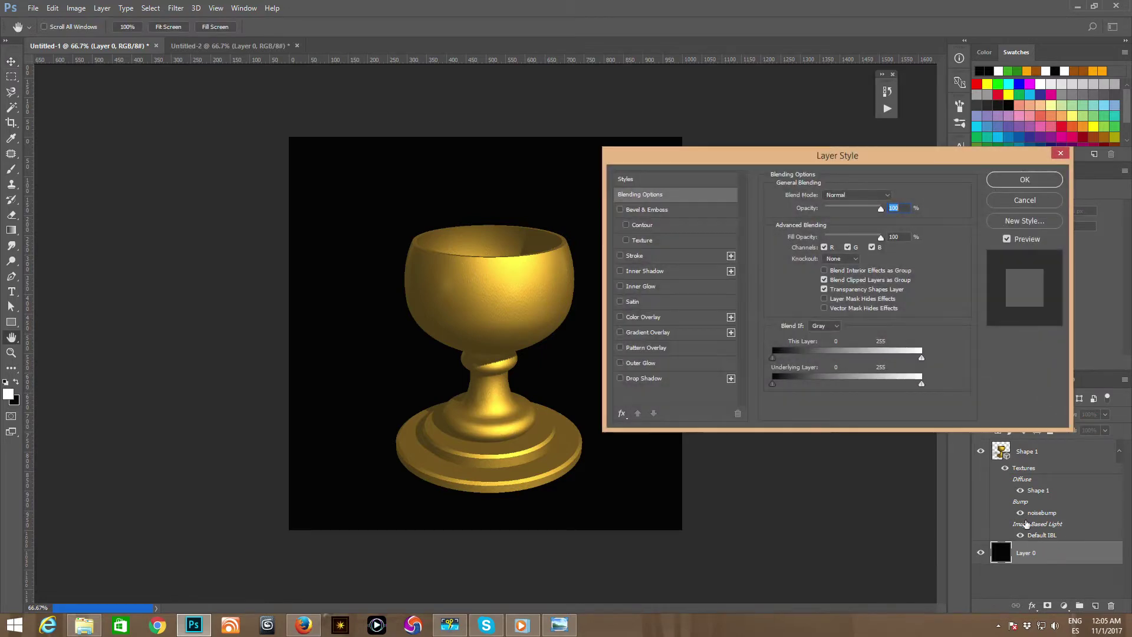
left_click(669, 334)
left_click_drag(755, 152, 841, 123)
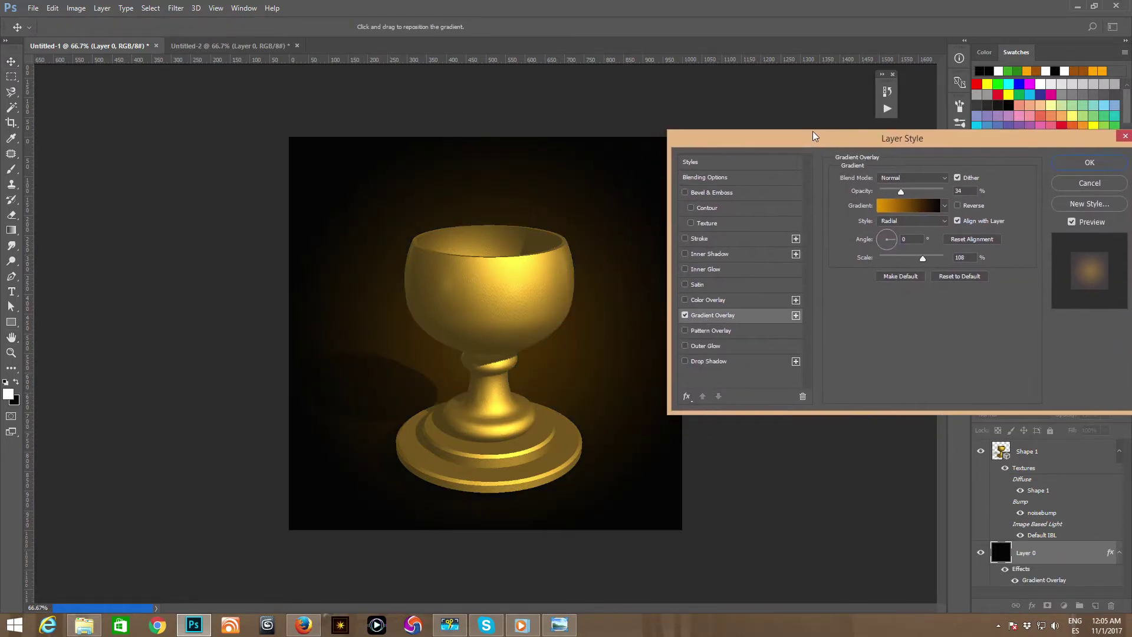
left_click_drag(944, 247, 936, 249)
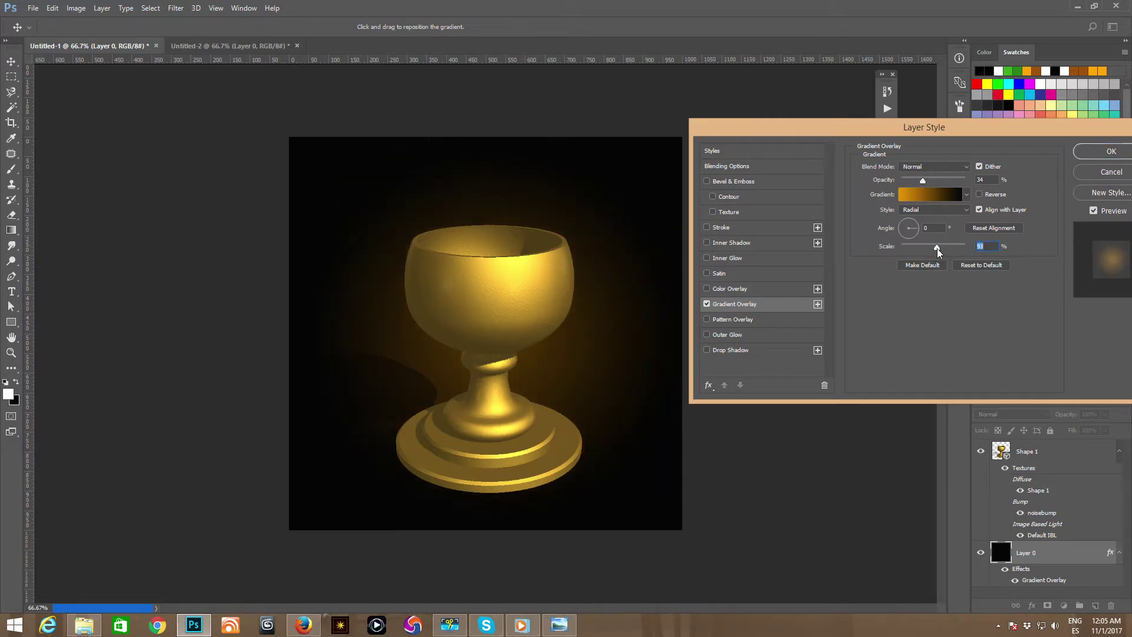
left_click(1083, 152)
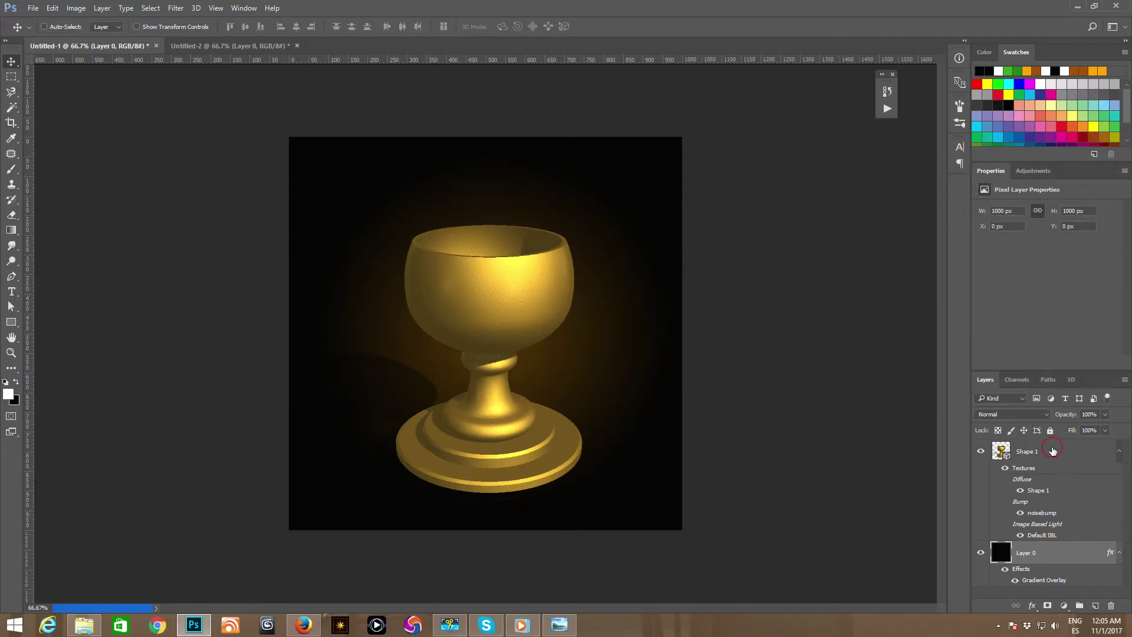
double_click(1052, 450)
Step: Orbit and pull the camera back, then open Shape 1's source profile as Shape 11.psb
left_click(1035, 437)
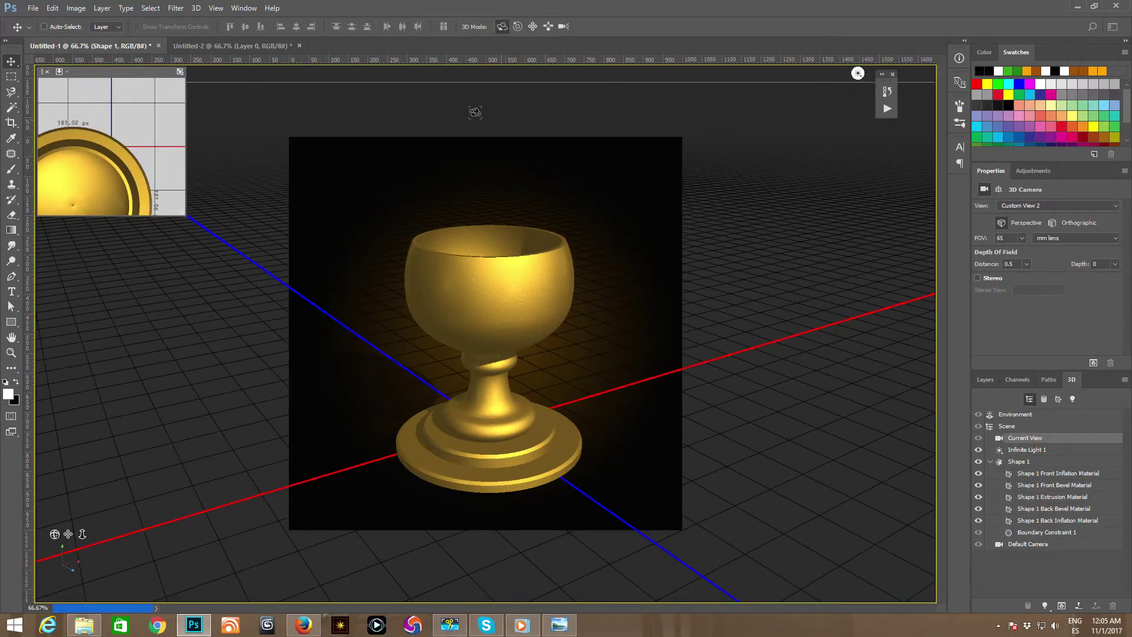
mouse_move(588, 234)
left_mouse_down()
mouse_move(604, 194)
mouse_move(588, 284)
left_mouse_up()
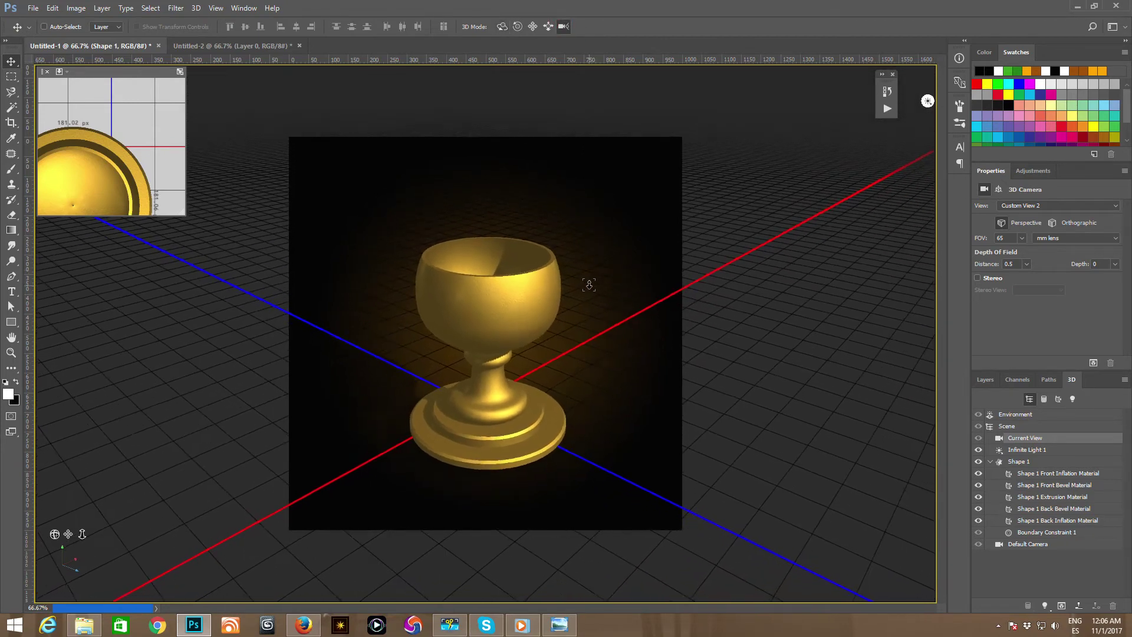
left_click(498, 308)
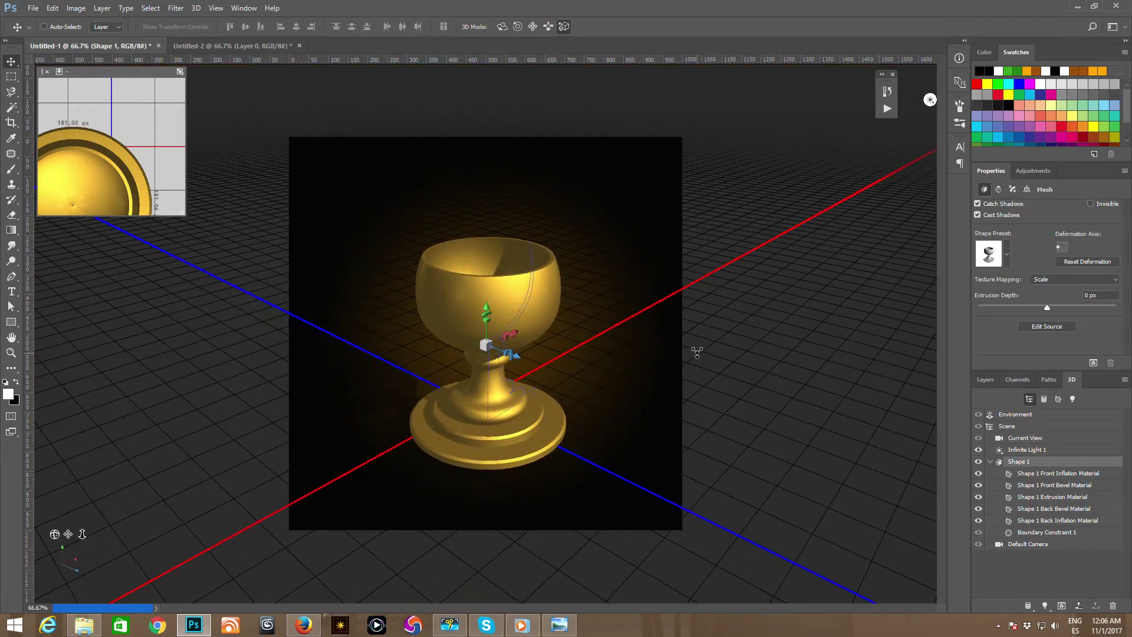
left_click(1046, 326)
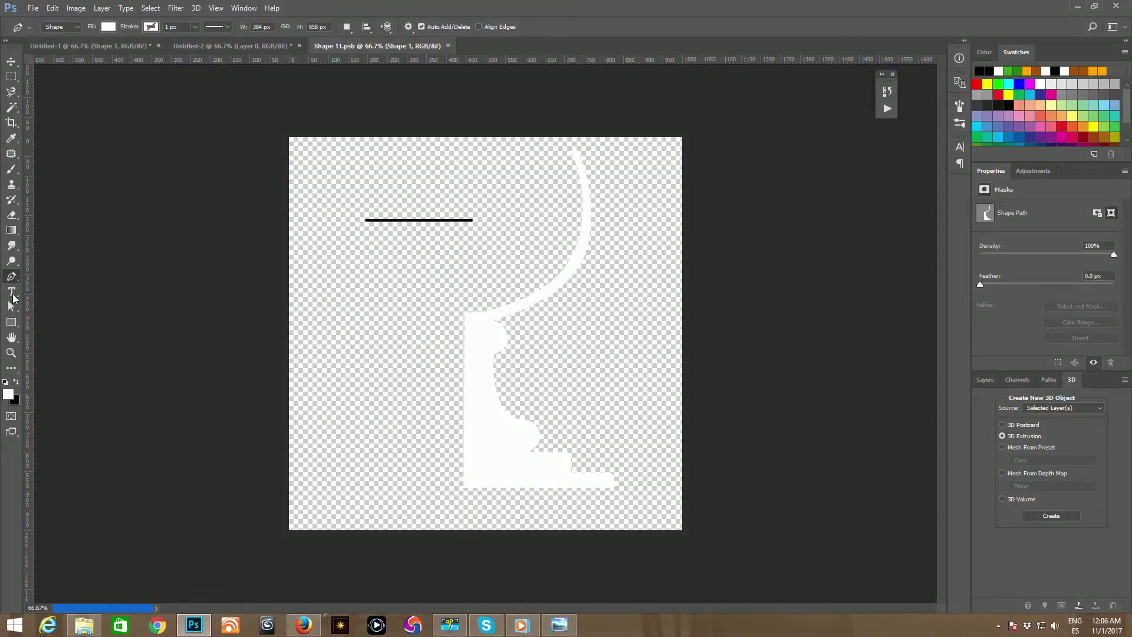
Step: Drag the profile's base anchors left and up to narrow and slightly raise the base
left_click(26, 308)
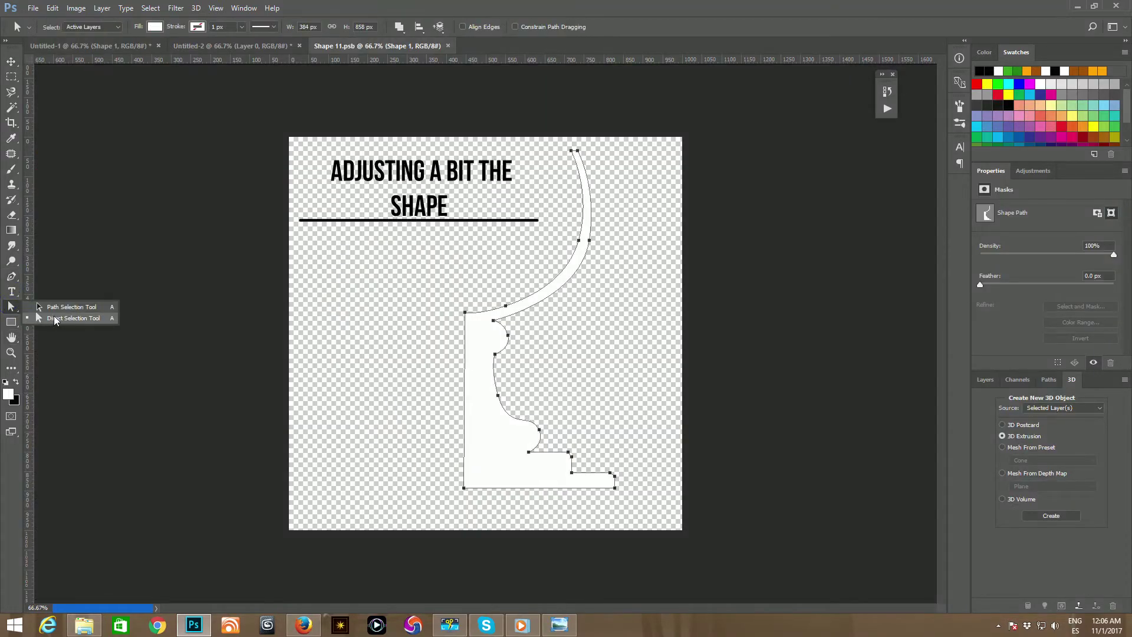
left_click(56, 318)
mouse_move(599, 462)
left_mouse_down()
mouse_move(622, 494)
mouse_move(600, 491)
left_mouse_up()
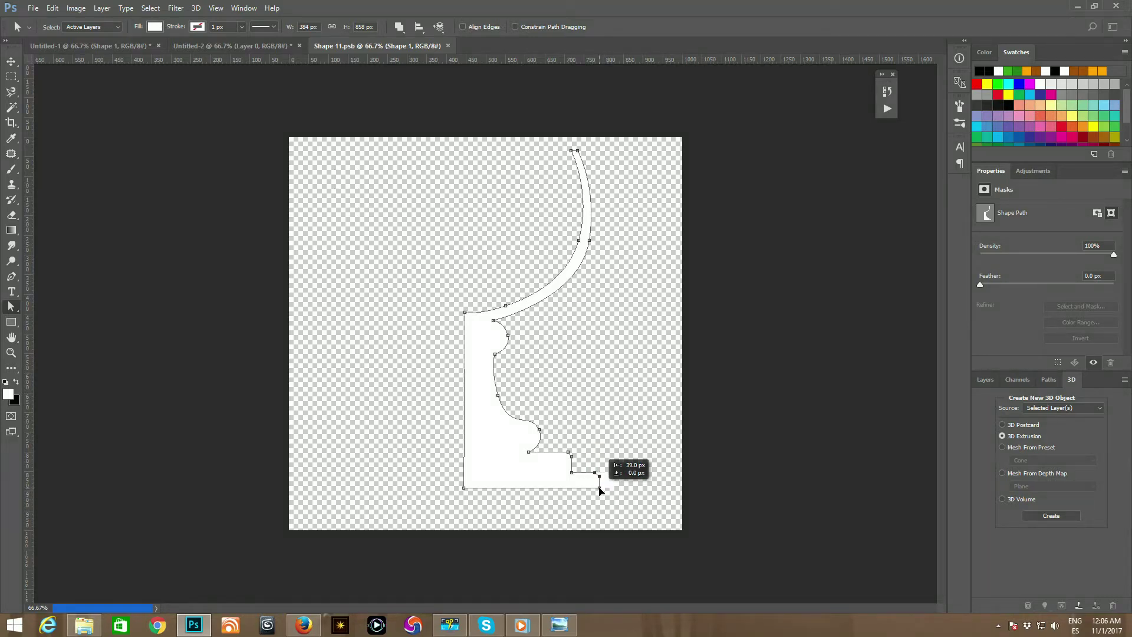
mouse_move(548, 431)
left_mouse_down()
mouse_move(615, 500)
mouse_move(562, 472)
left_mouse_up()
mouse_move(446, 477)
left_mouse_down()
mouse_move(608, 508)
mouse_move(588, 483)
left_mouse_up()
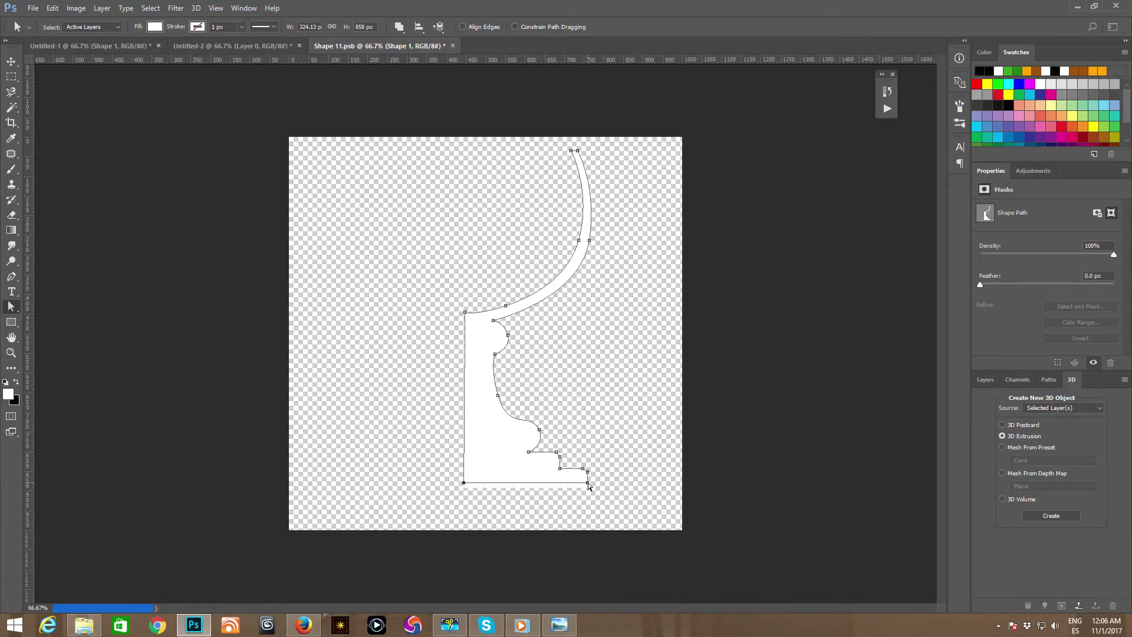
left_click(611, 447)
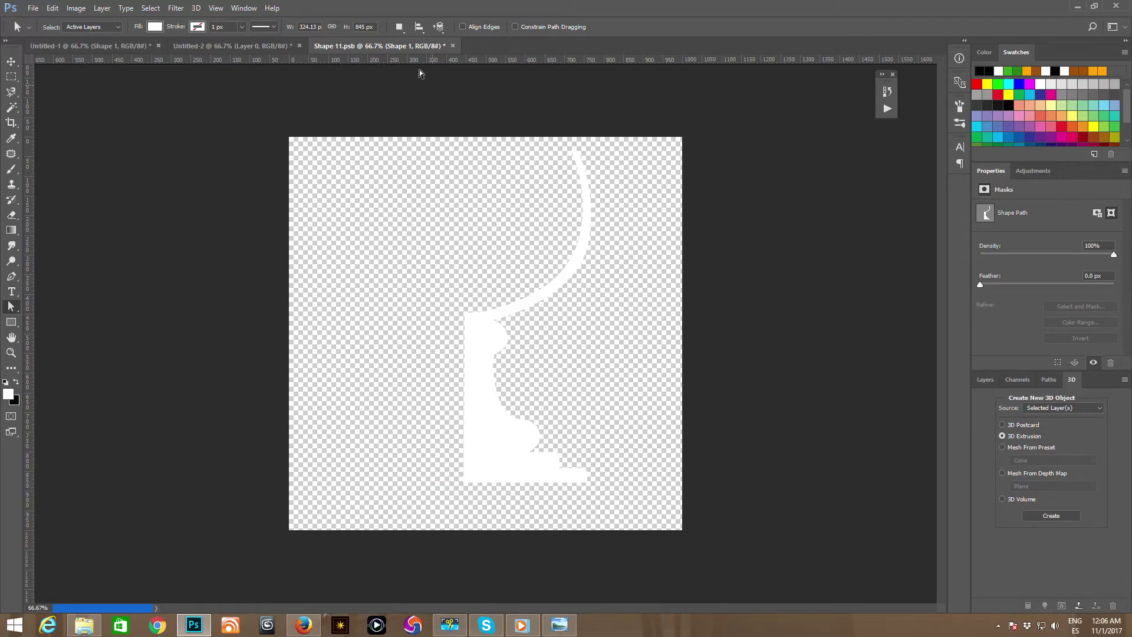
Step: Save Shape 11.psb and close it to return to the goblet
left_click(33, 8)
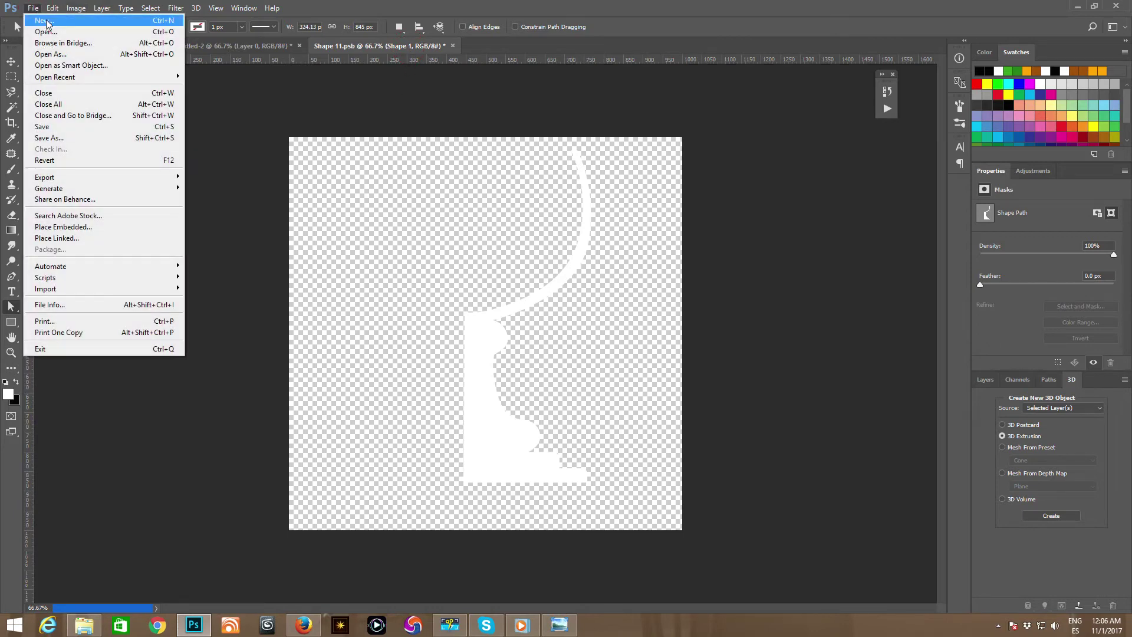
left_click(69, 128)
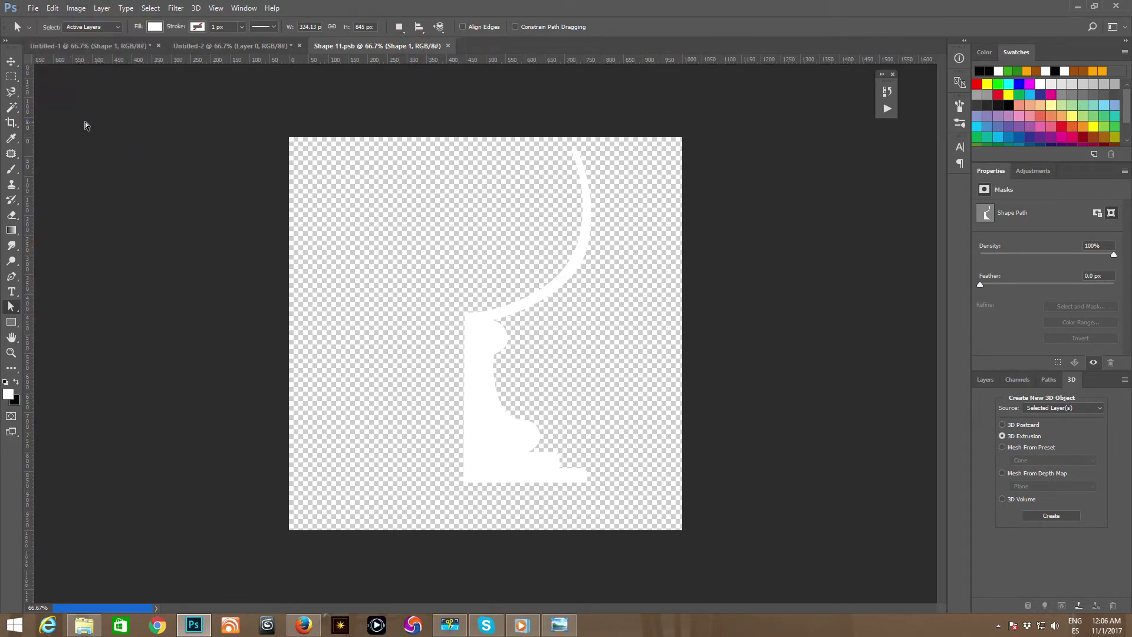
left_click(448, 46)
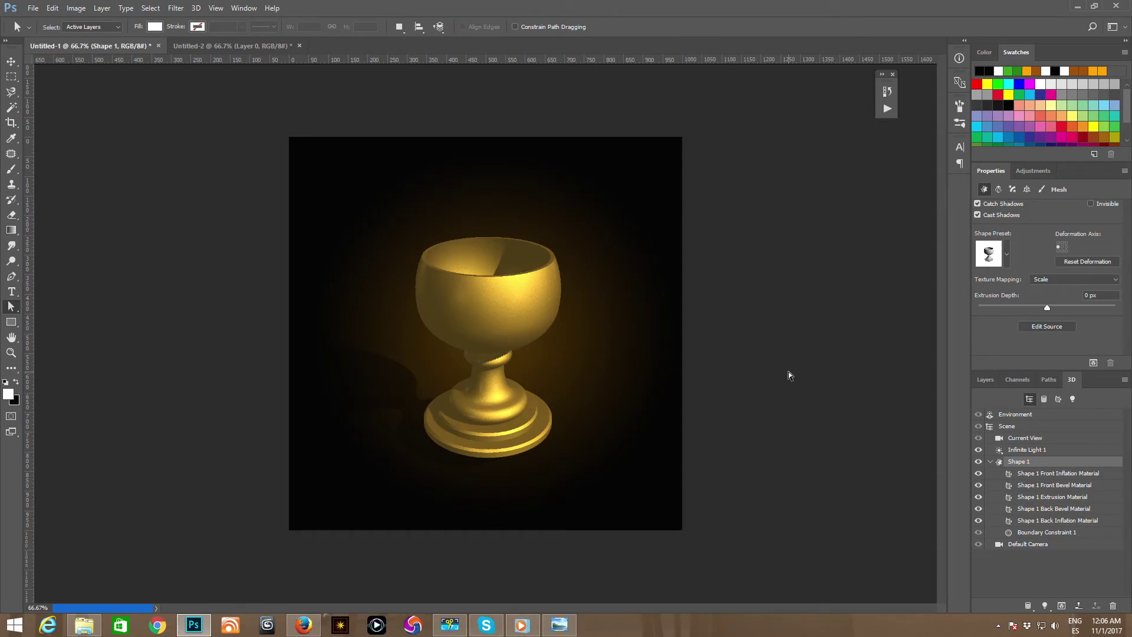
Step: Rename the Shape 1 mesh to 'gold cup' and render the 3D scene at final quality
double_click(1027, 463)
type("gold cup")
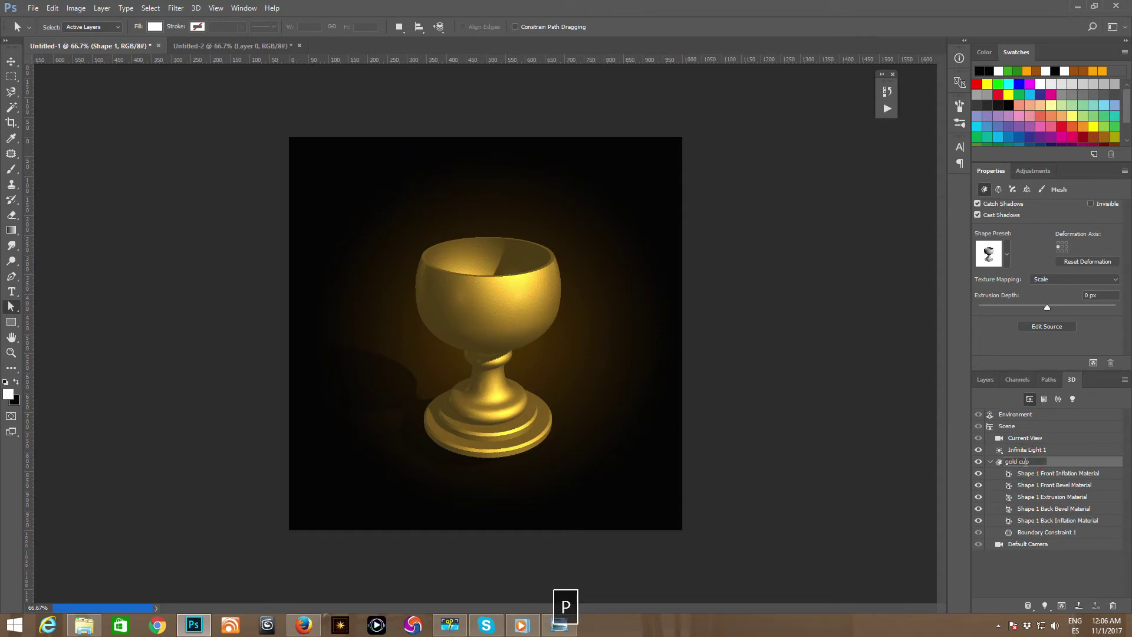
key("Return")
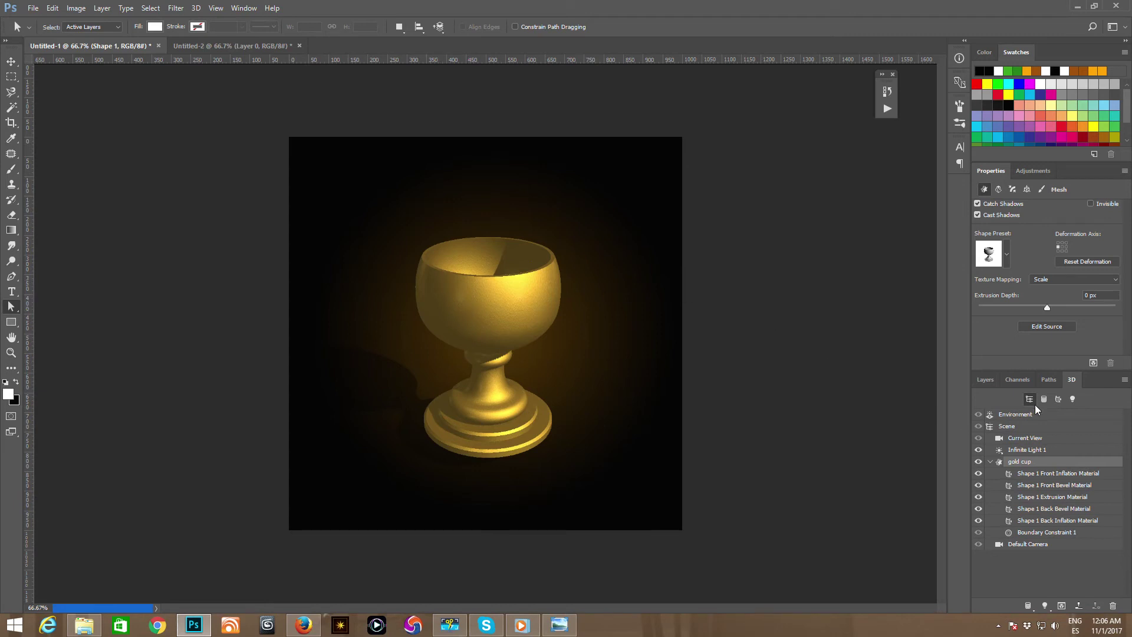
left_click(1094, 365)
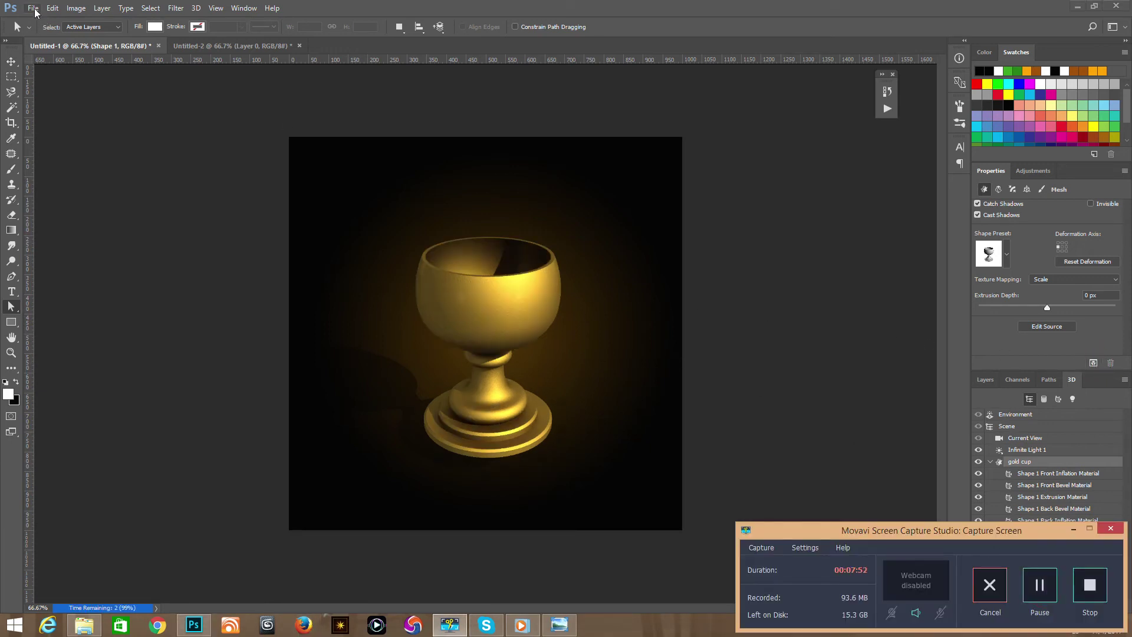
Step: Open Save for Web (Legacy) at JPEG Maximum and preview the whole cup
left_click(33, 8)
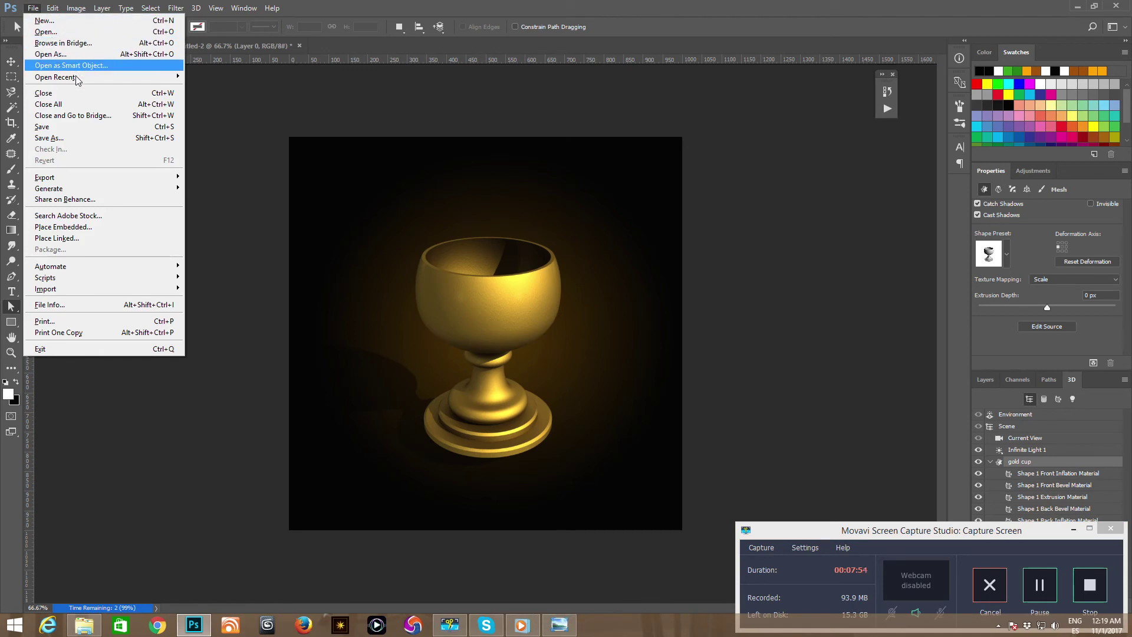
mouse_move(45, 177)
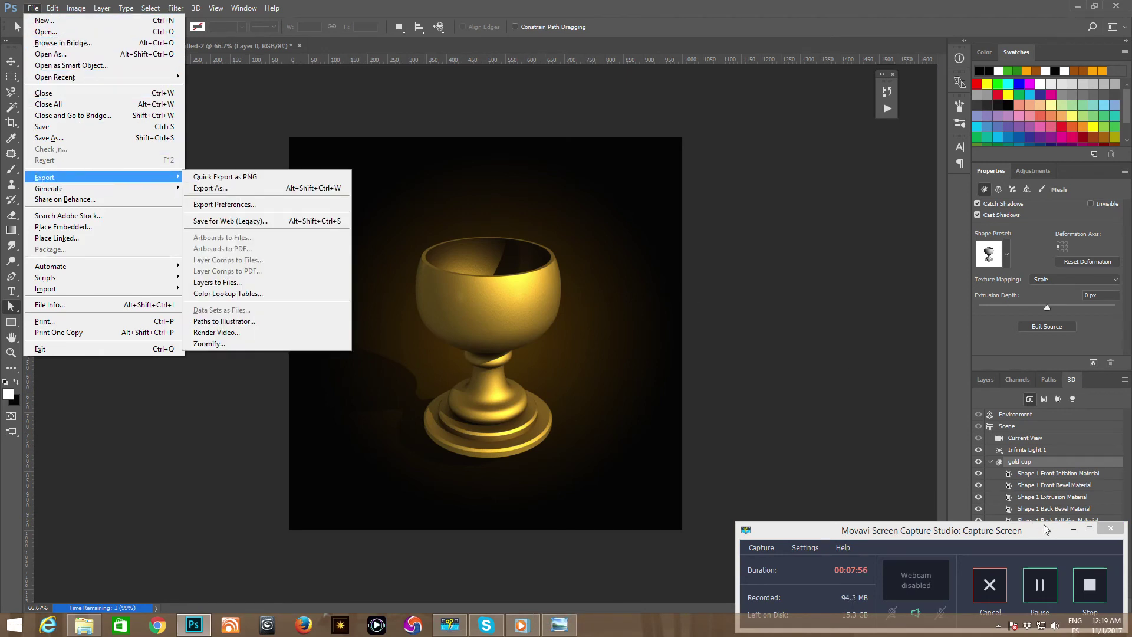
left_click(33, 8)
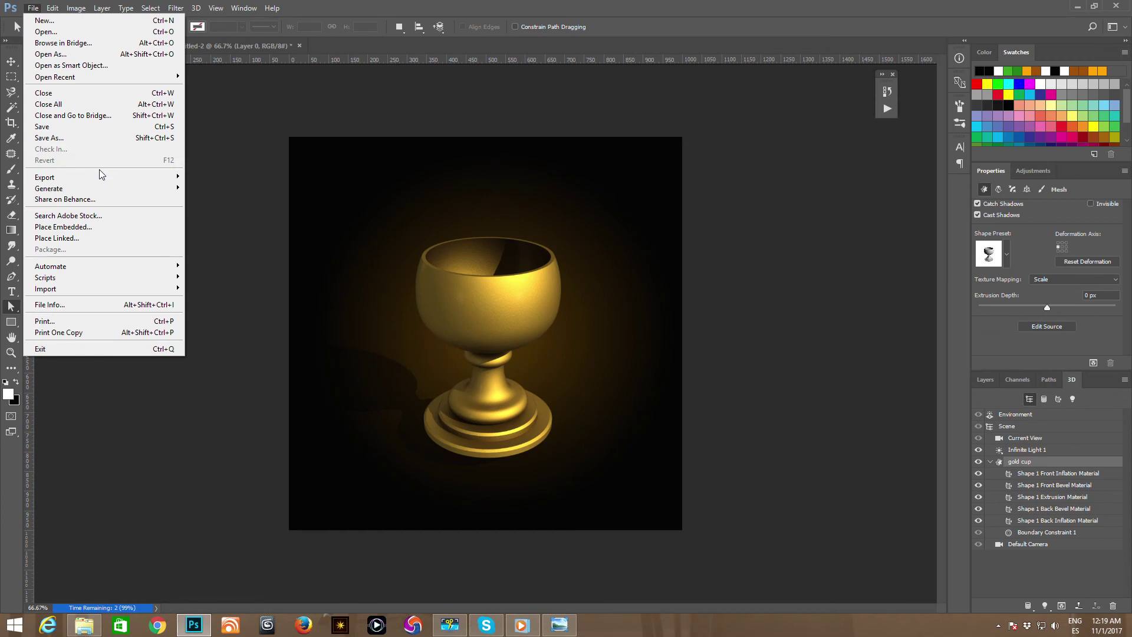
mouse_move(45, 177)
left_click(266, 222)
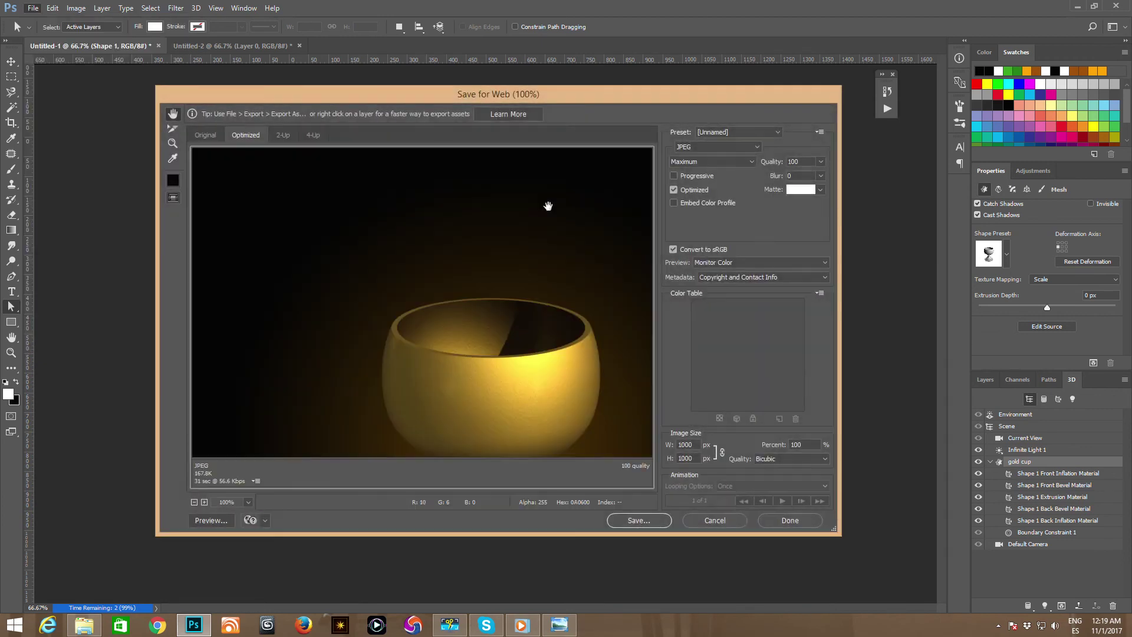
left_click_drag(568, 278, 528, 190)
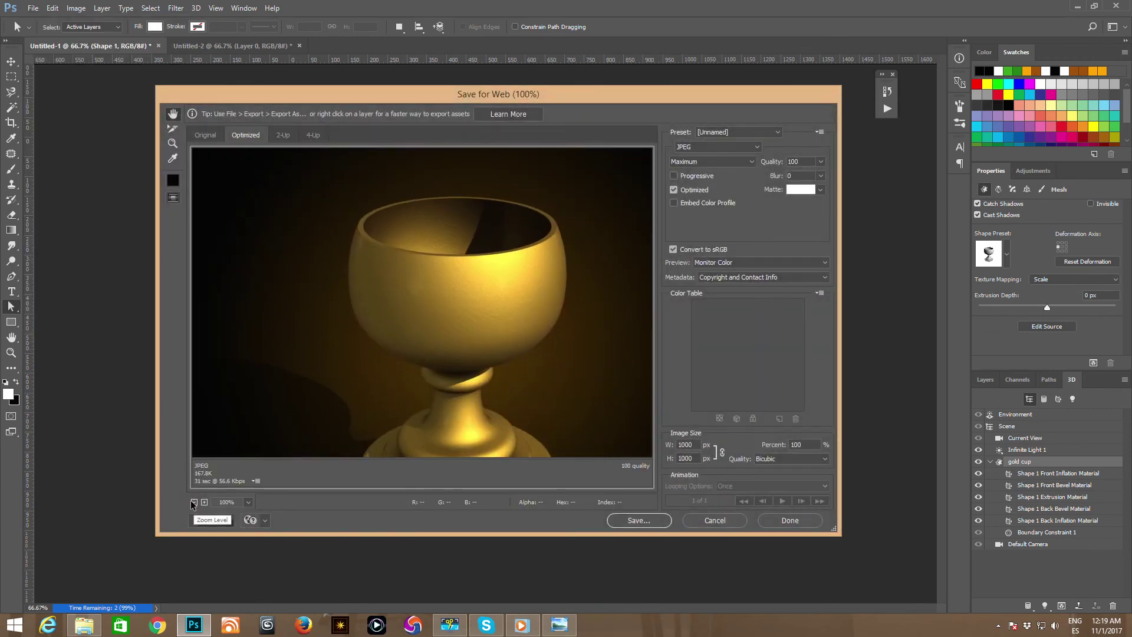
left_click(193, 502)
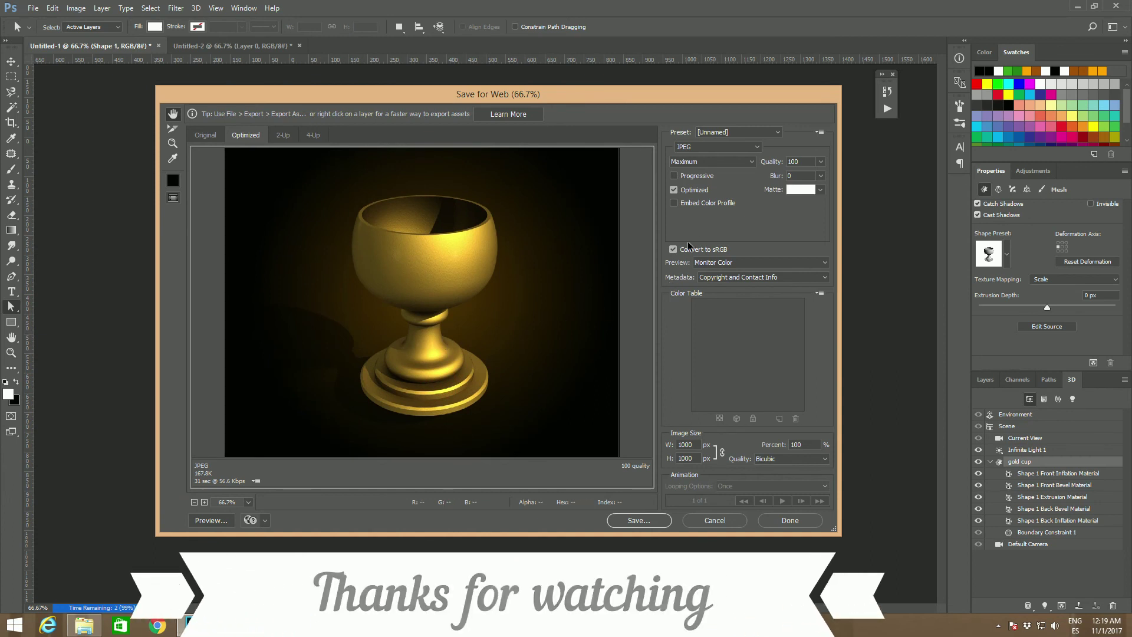
Step: Save the export as goldcup.jpg in the tutorial folder
left_click(657, 524)
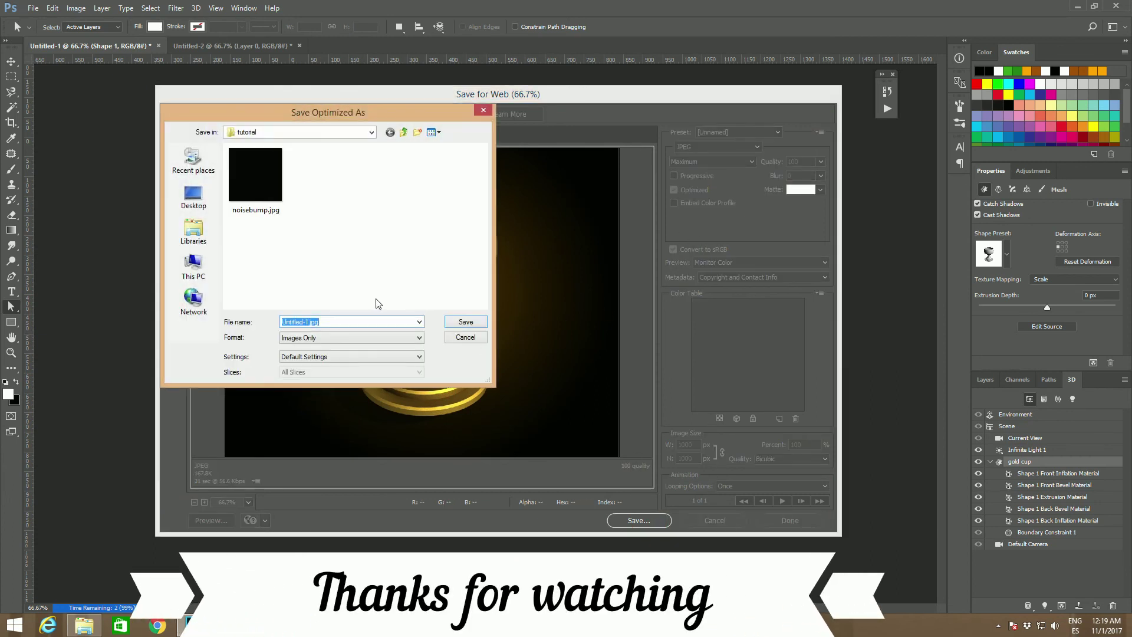
left_click(305, 322)
key("ctrl+shift+Left")
type("goldcup")
key("Return")
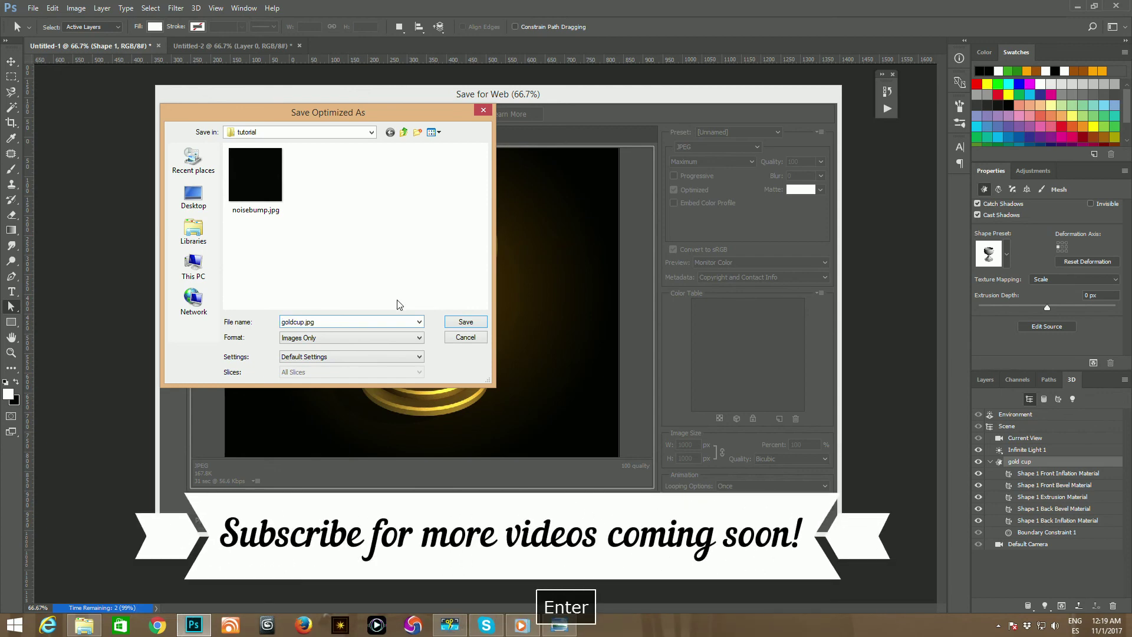